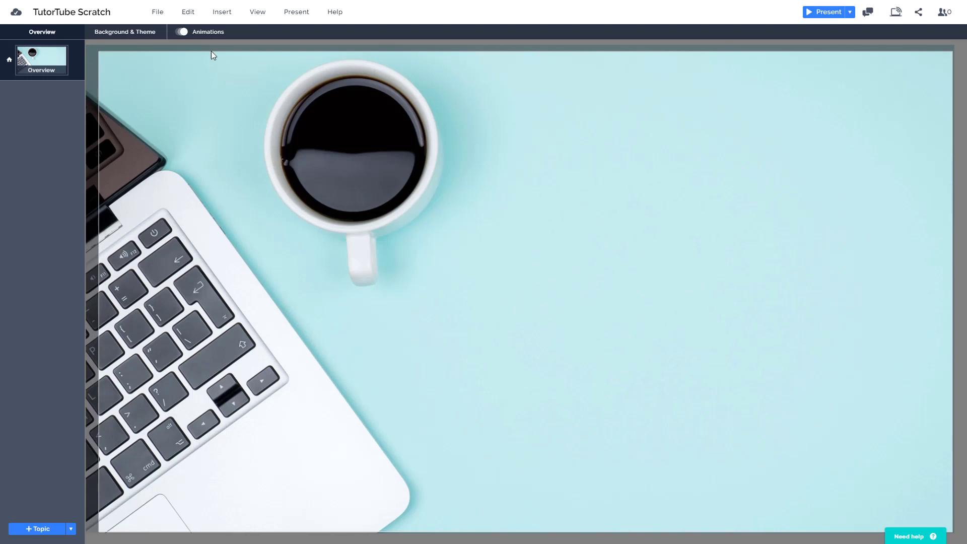
Insert a text box right of the coffee cup, then enlarge and widen it
left_click(222, 12)
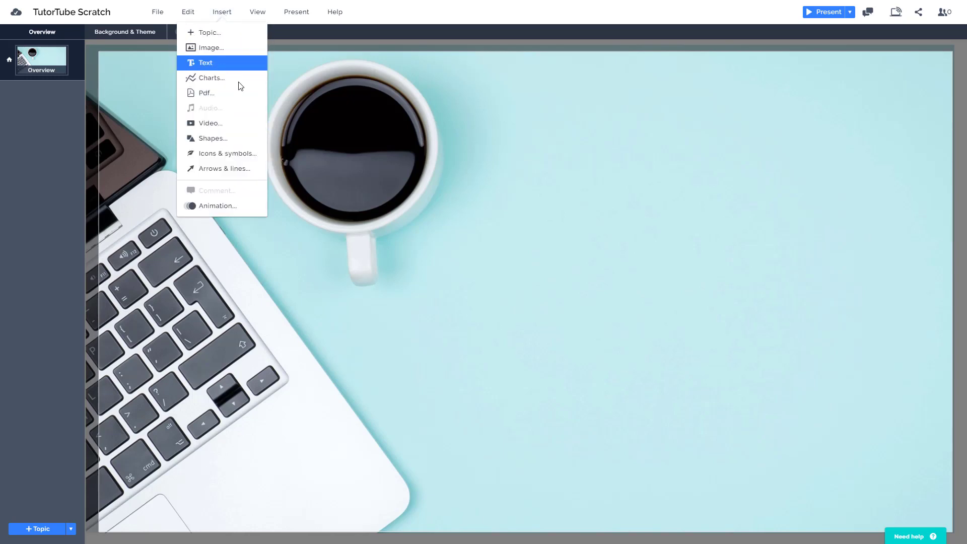
left_click(220, 62)
left_click_drag(538, 273, 585, 265)
left_click_drag(648, 303, 704, 342)
left_click_drag(712, 288, 813, 315)
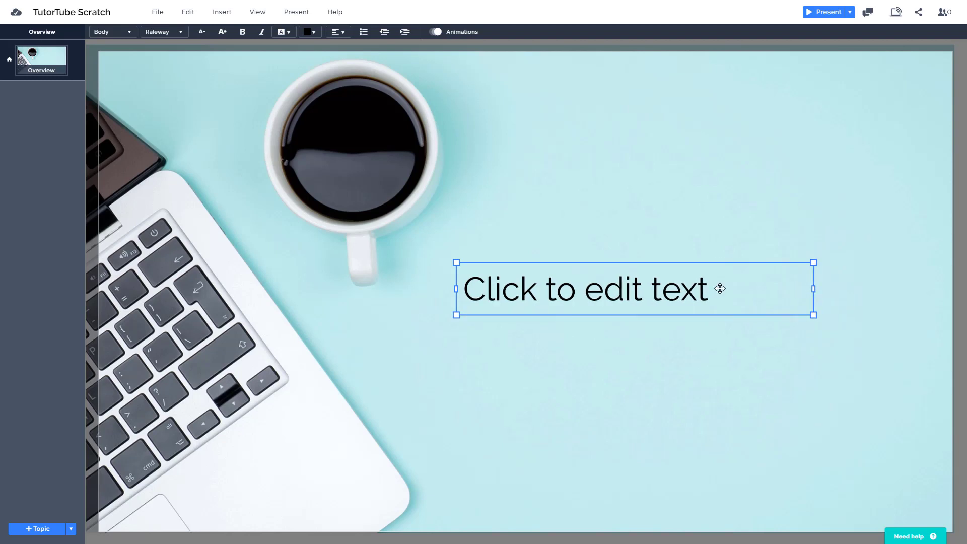
Type 'This is a test sentence.' with a second line 'New Line' in the text box
left_click(695, 289)
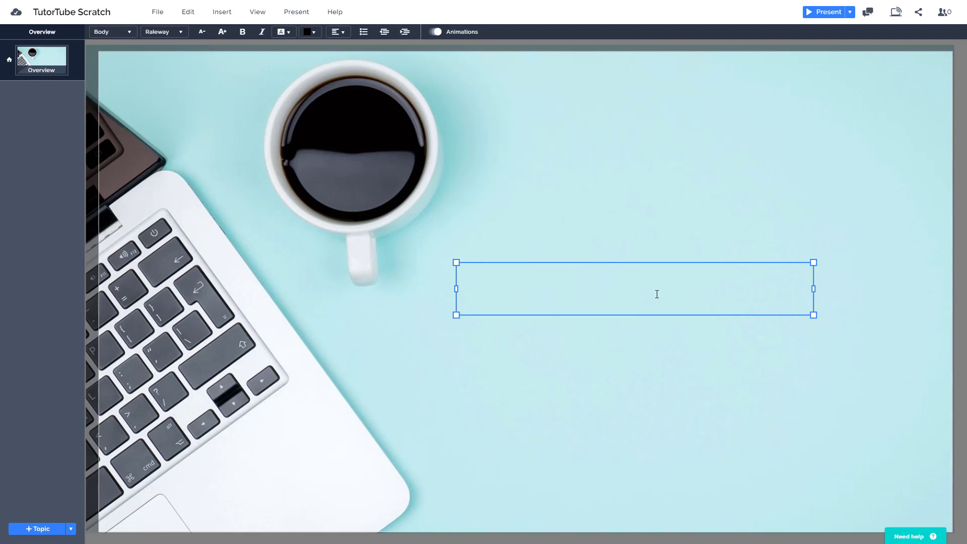
type("This is a test sentence.")
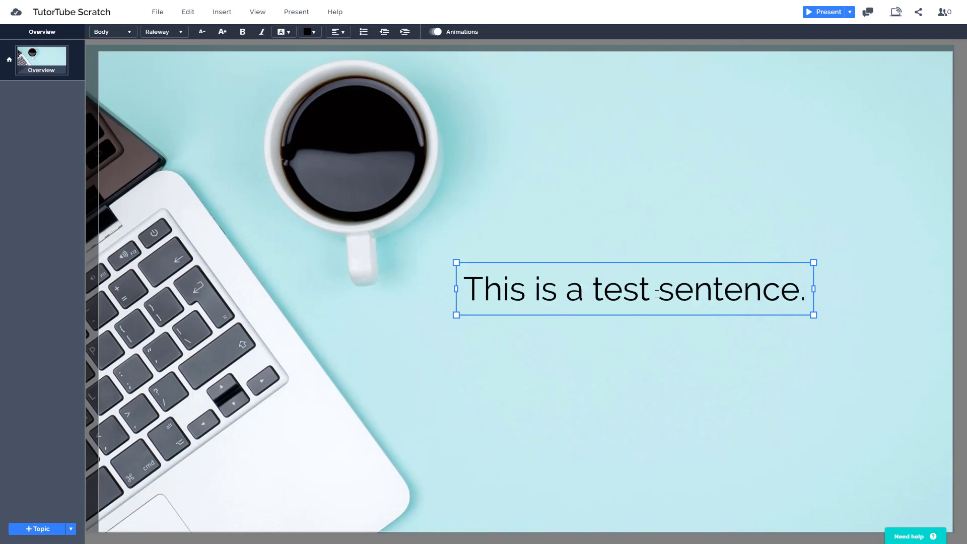
key("Return")
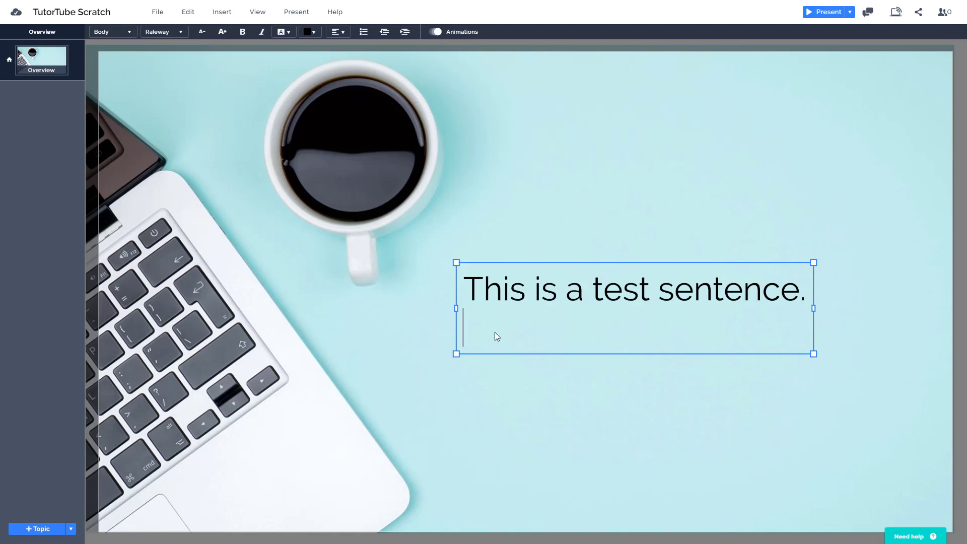
type("New Line")
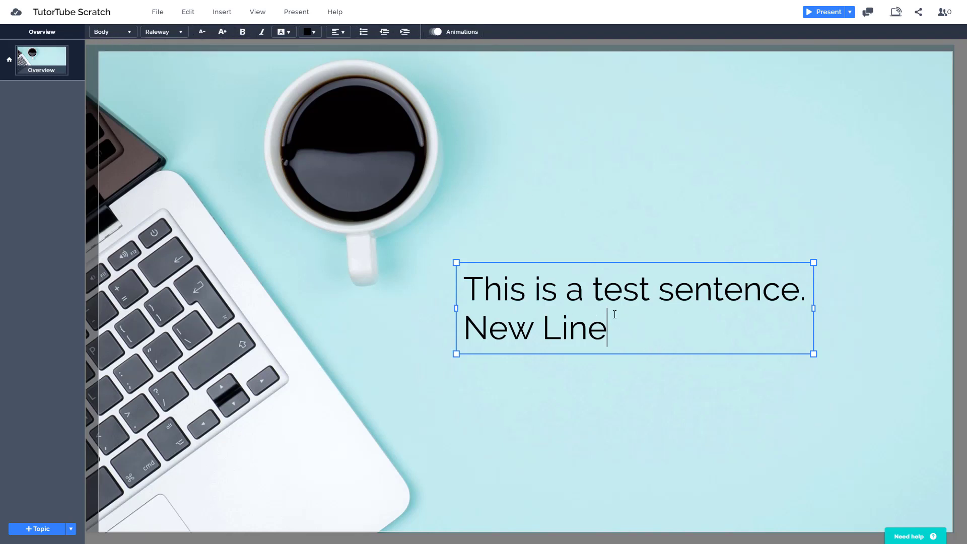
Select 'New Line' and increase its size by two steps
left_click_drag(526, 289, 467, 288)
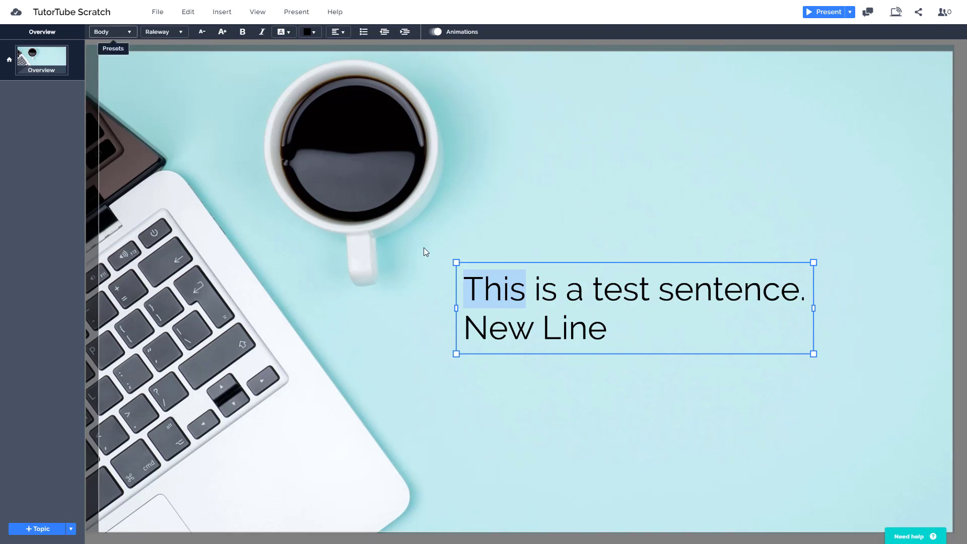
left_click_drag(629, 329, 495, 277)
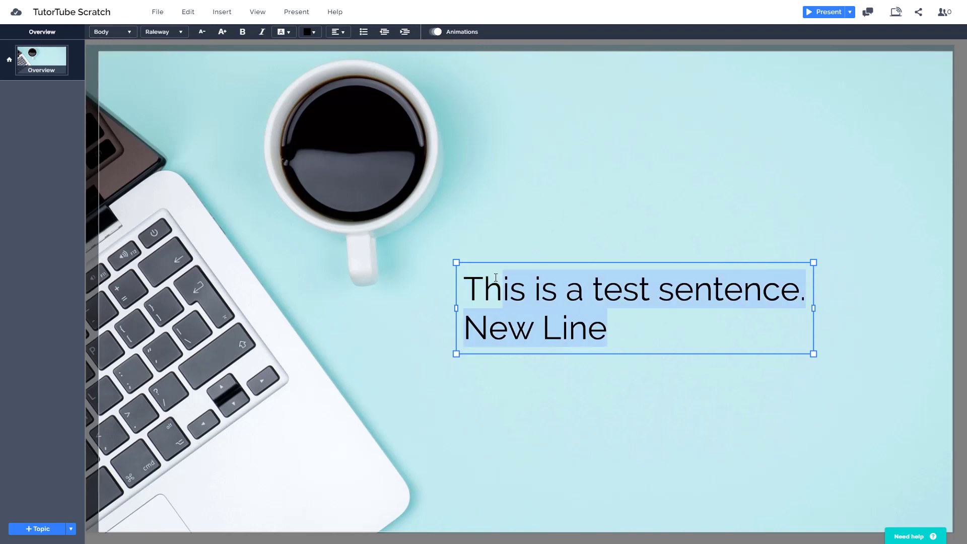
left_click(535, 324)
left_click_drag(607, 328, 468, 326)
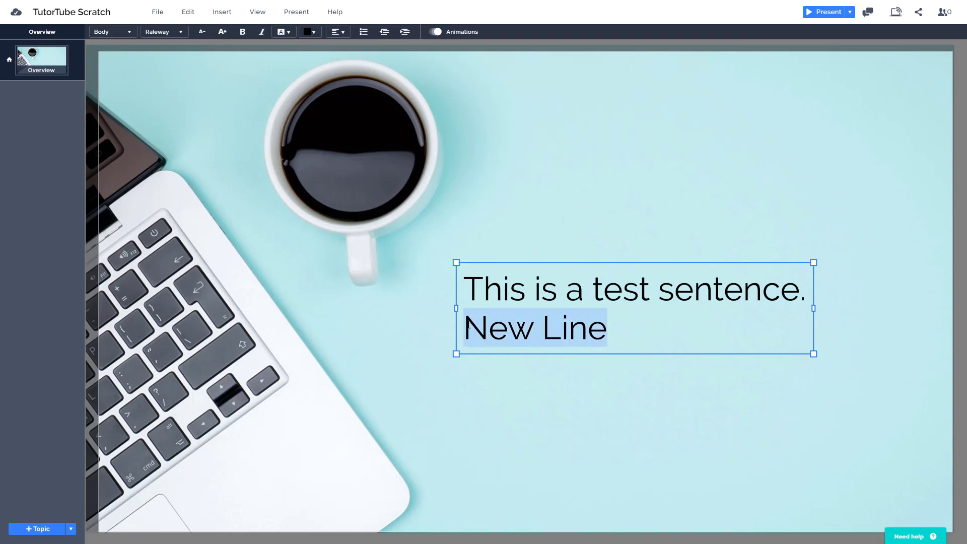
left_click(223, 32)
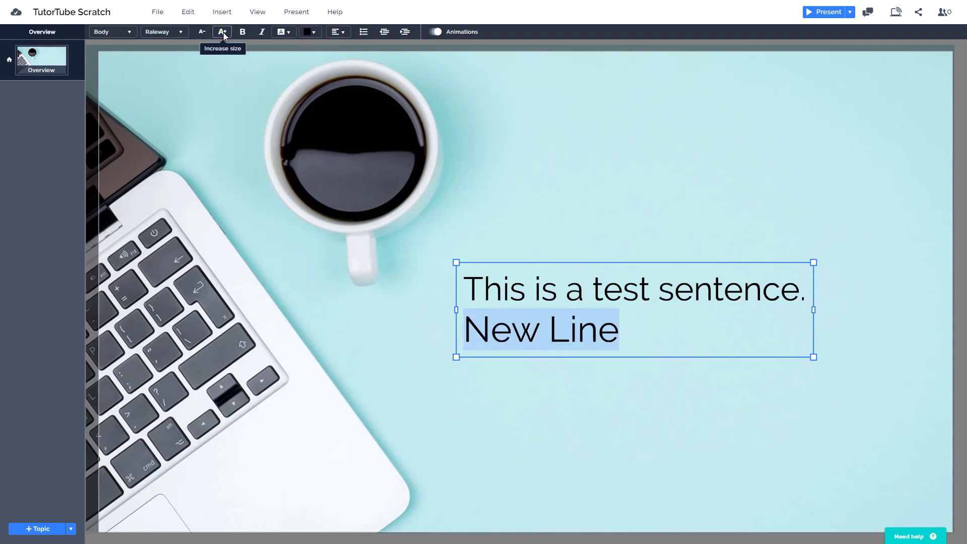
left_click(223, 32)
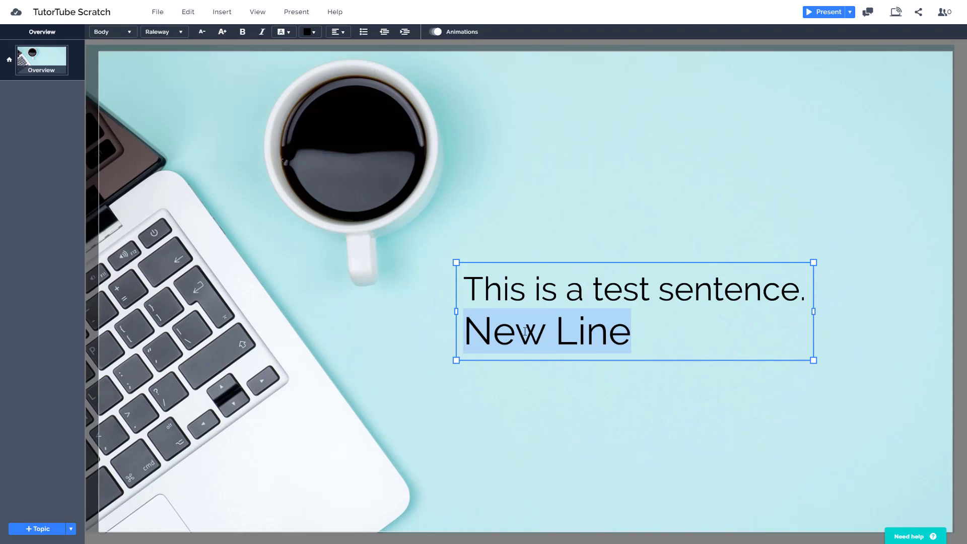
left_click(562, 331)
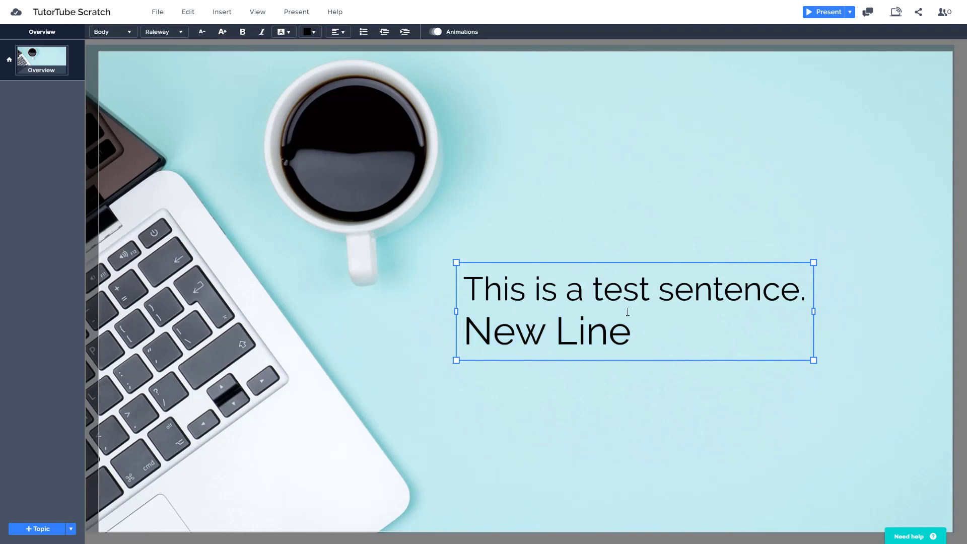
Make the word 'test' bold, then select all the text in the box
left_click_drag(650, 291, 592, 292)
left_click(246, 32)
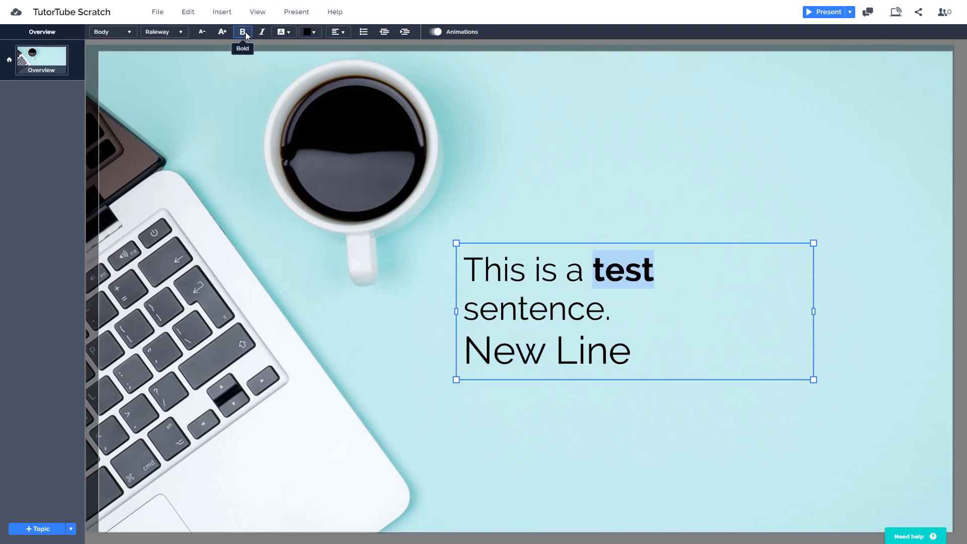
left_click(646, 332)
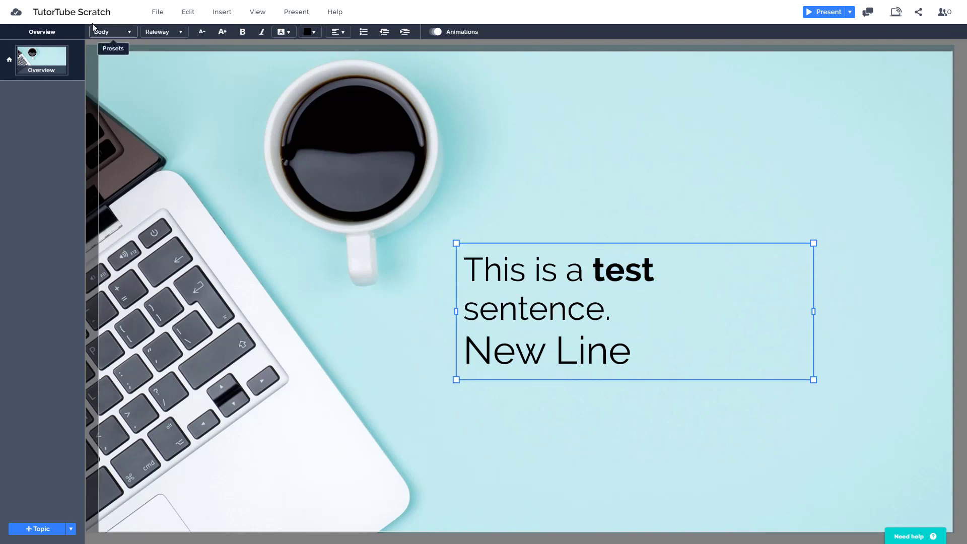
left_click(631, 352)
left_click_drag(631, 353, 456, 270)
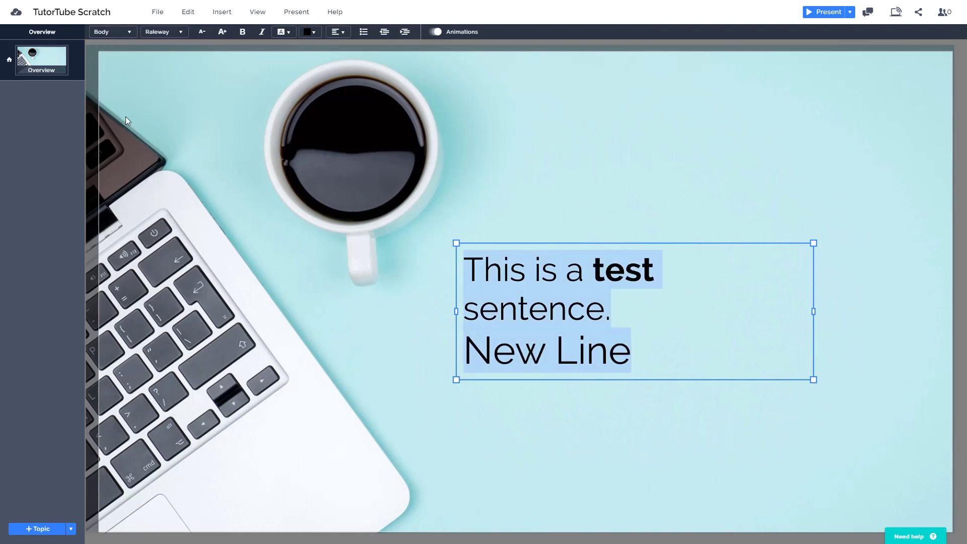
Try the title, subtitle, body and subtitle 2 text presets on the text
left_click(113, 32)
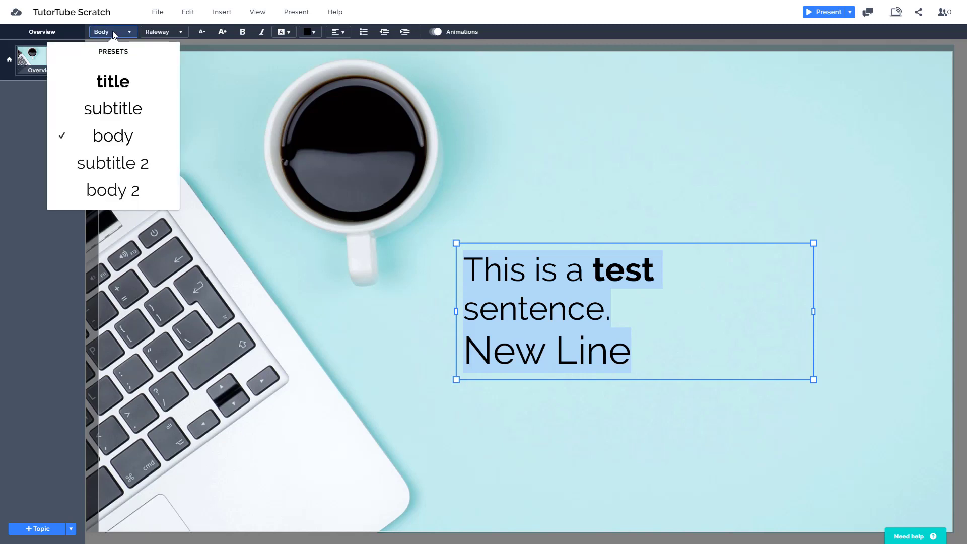
left_click(112, 86)
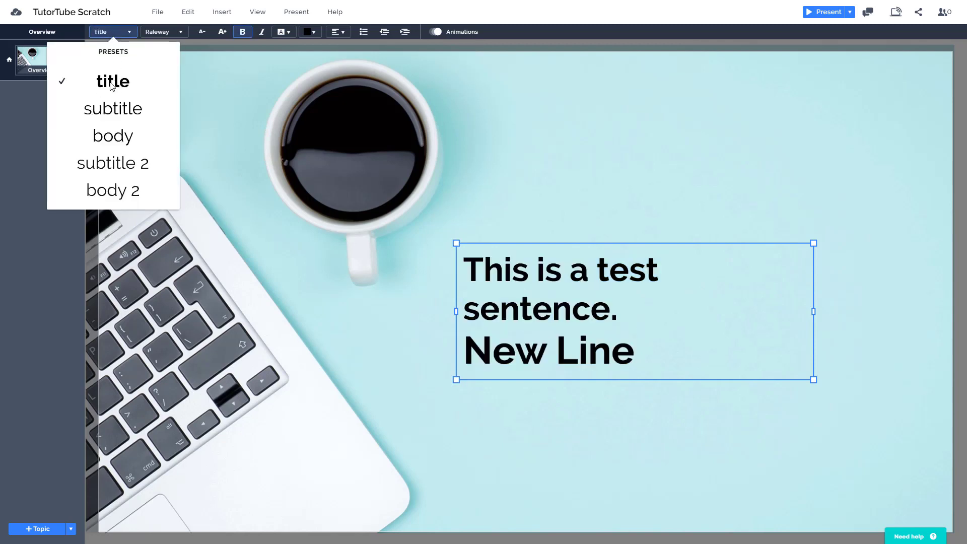
left_click(121, 116)
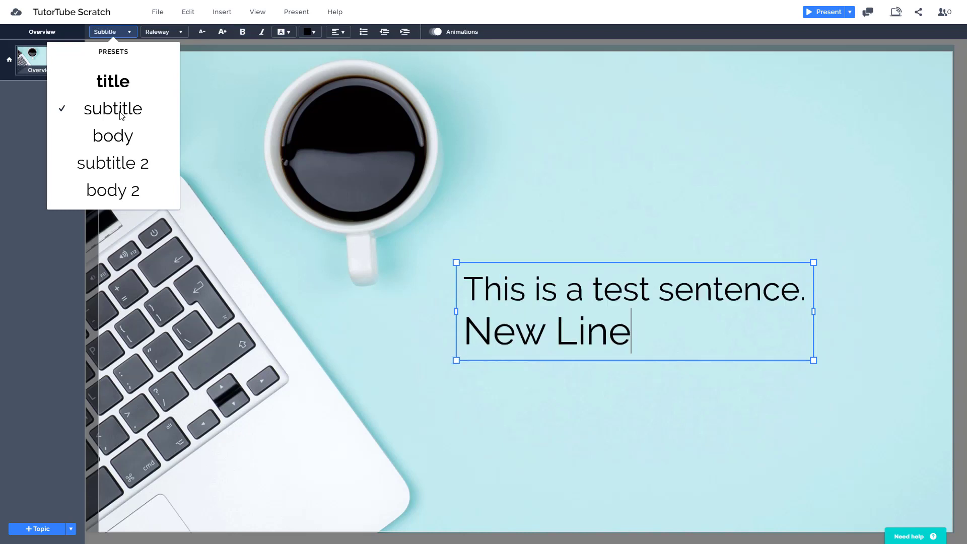
left_click(126, 140)
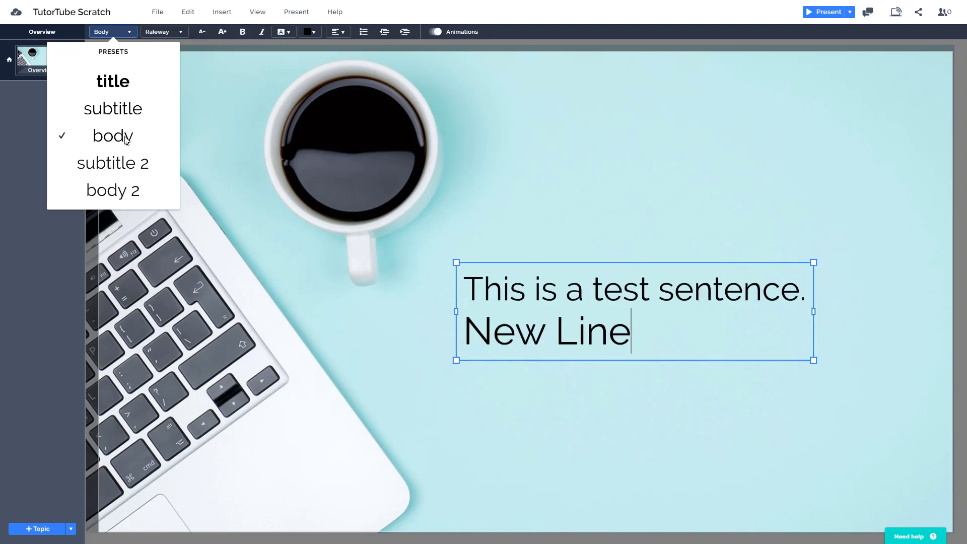
left_click(130, 166)
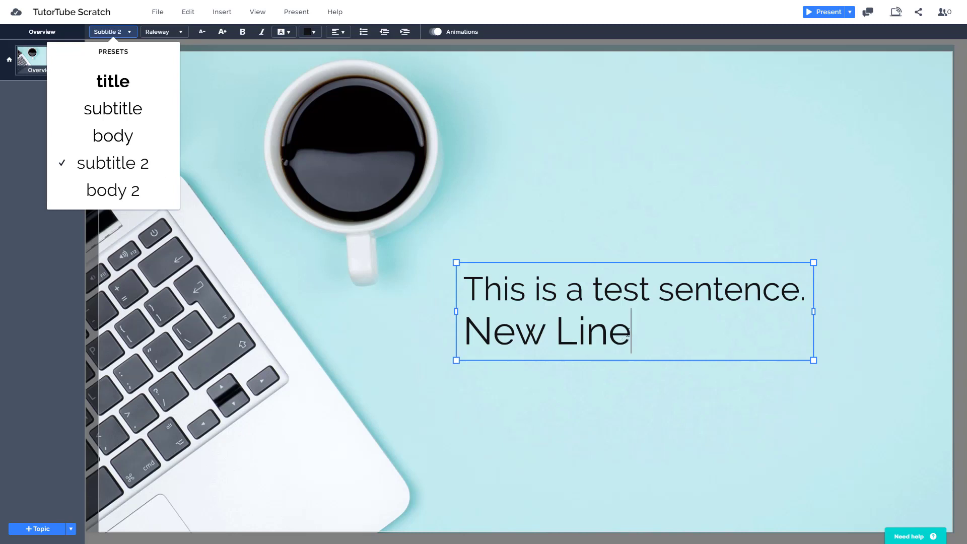
Select both lines and set them back to the Body preset
left_click_drag(629, 332, 272, 197)
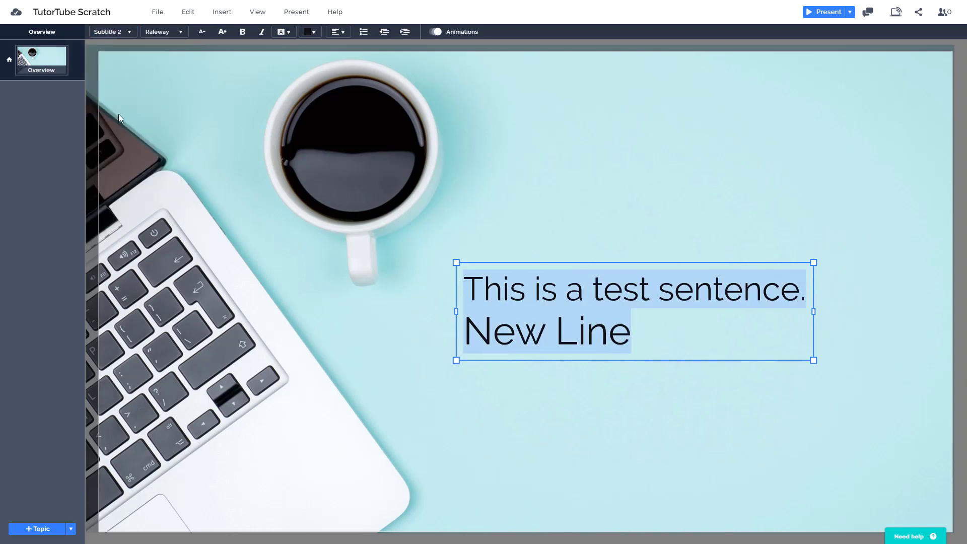
left_click(122, 34)
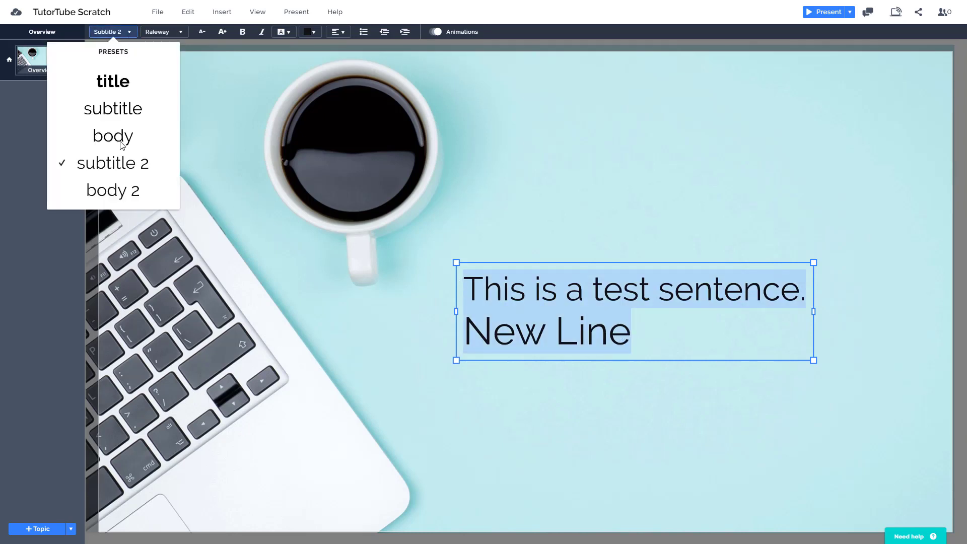
left_click(121, 143)
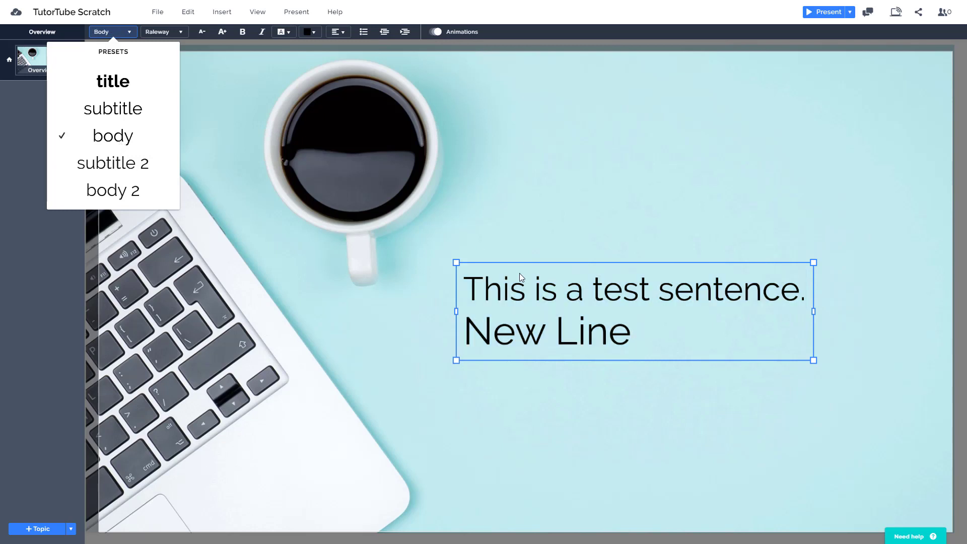
key("ctrl+a")
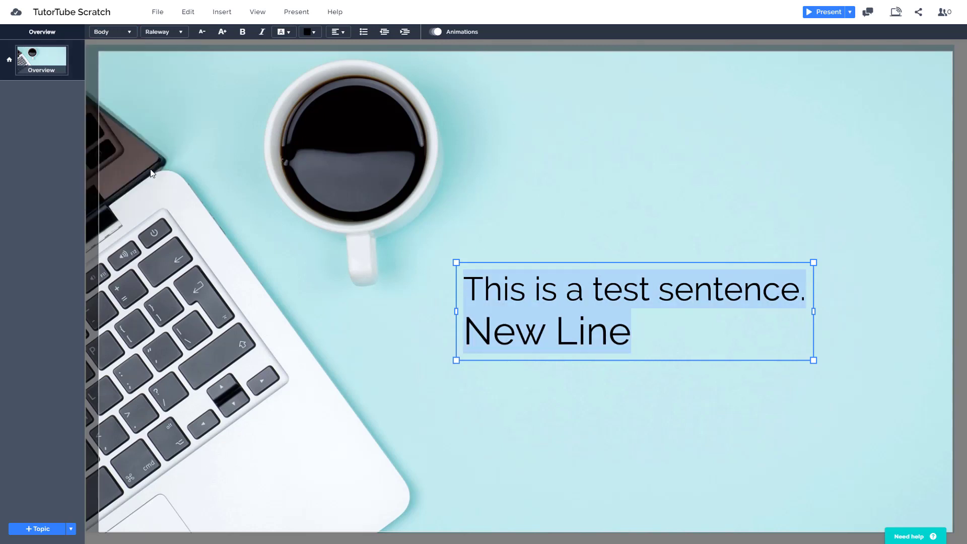
left_click(149, 66)
left_click(596, 328)
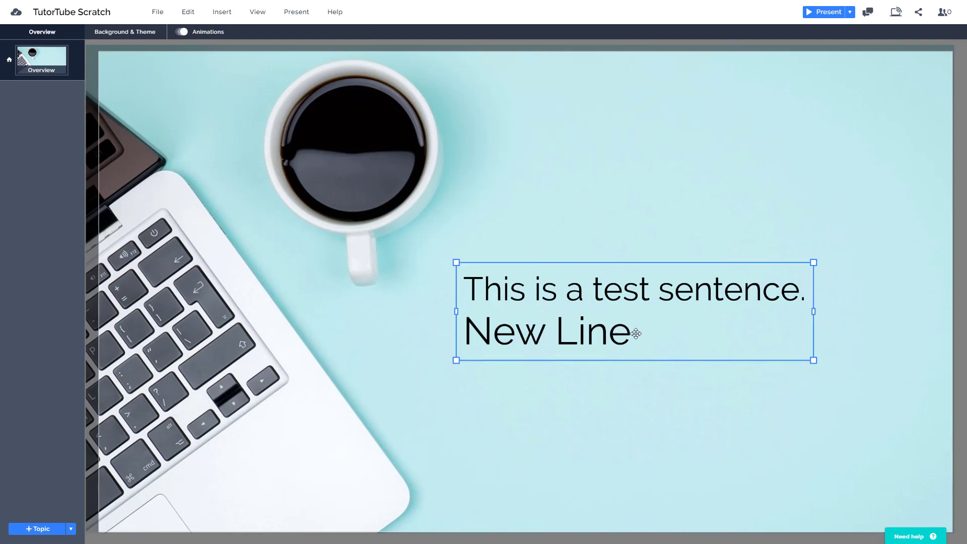
Reselect both lines of text and apply the body 2 preset
left_click(608, 329)
double_click(631, 332)
left_click_drag(633, 331, 475, 282)
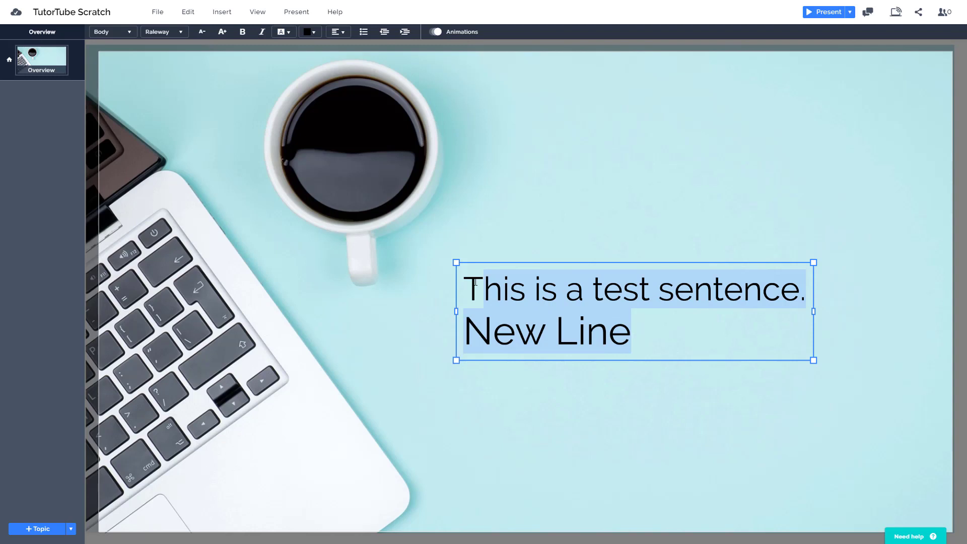
left_click_drag(133, 34, 132, 32)
left_click(132, 32)
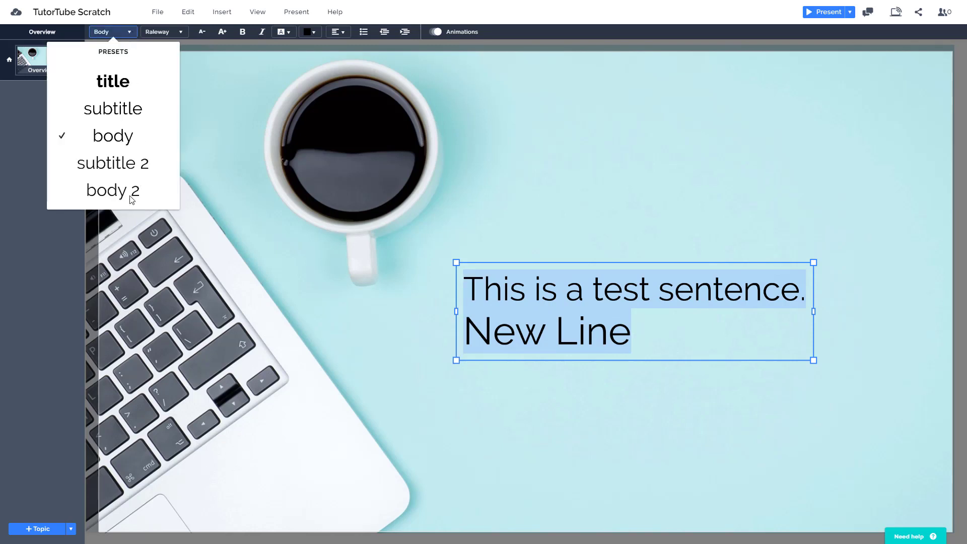
left_click(132, 200)
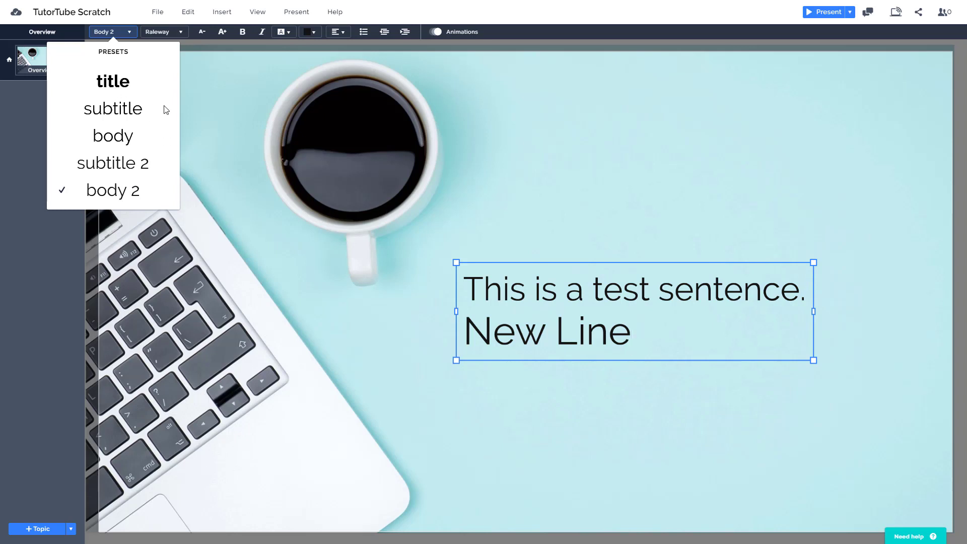
Select 'New Line' and change its font to League Gothic
left_click(170, 33)
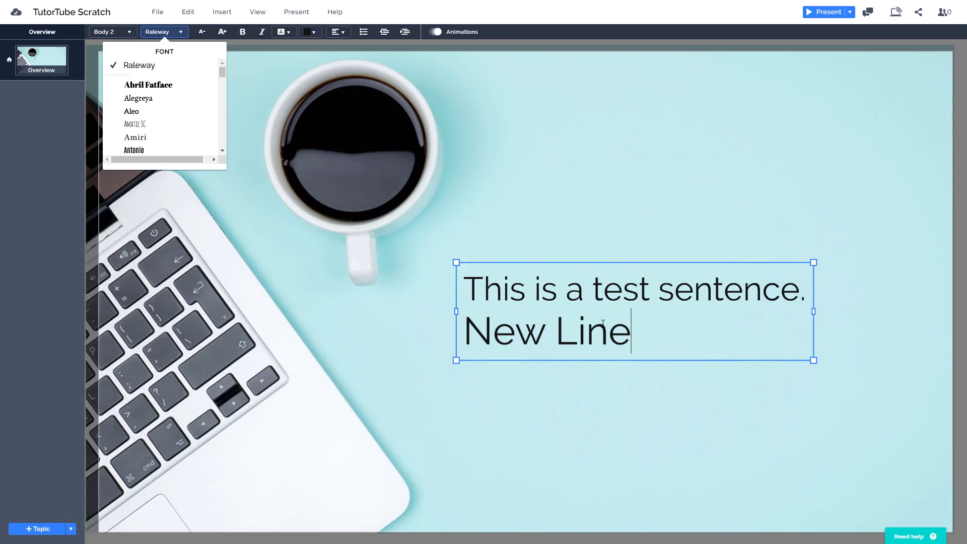
left_click_drag(624, 327, 462, 330)
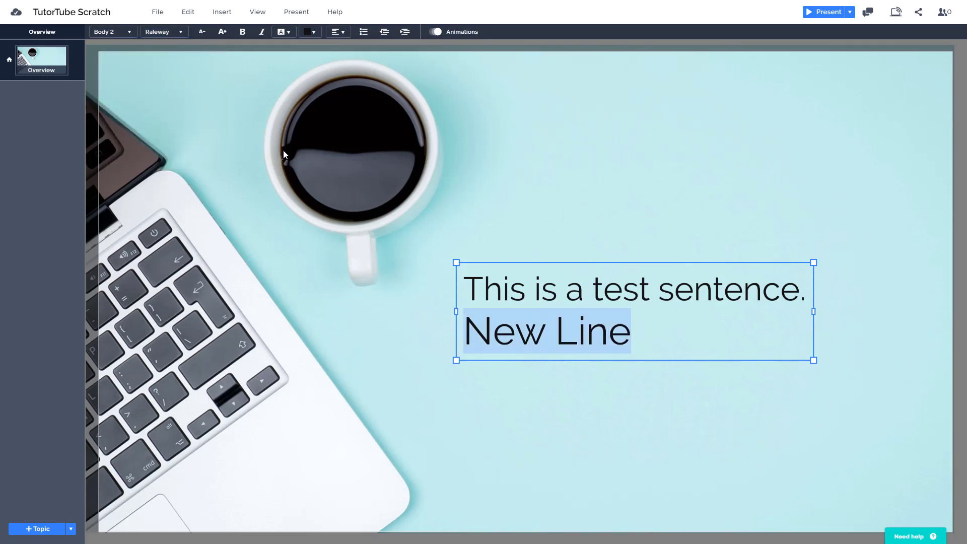
left_click(177, 33)
left_click_drag(222, 72, 222, 108)
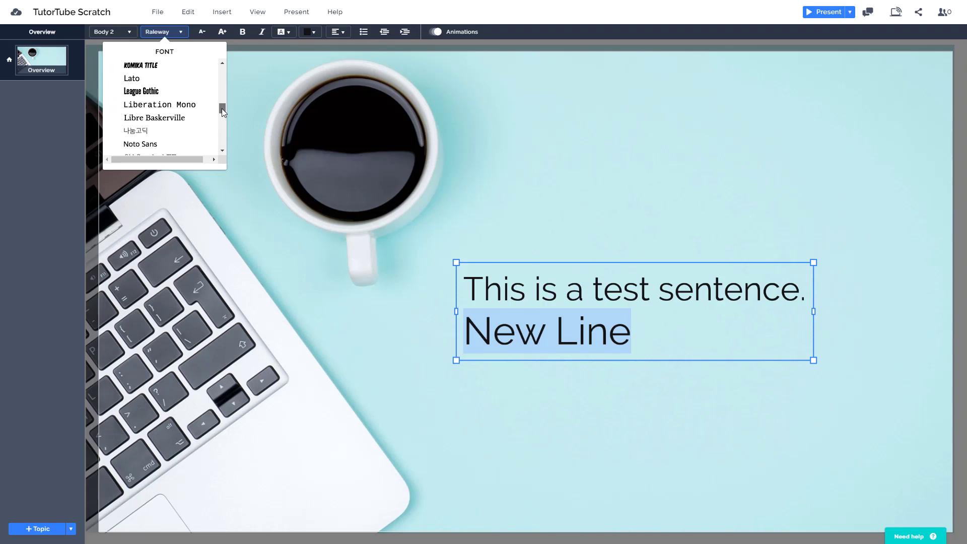
left_click(157, 92)
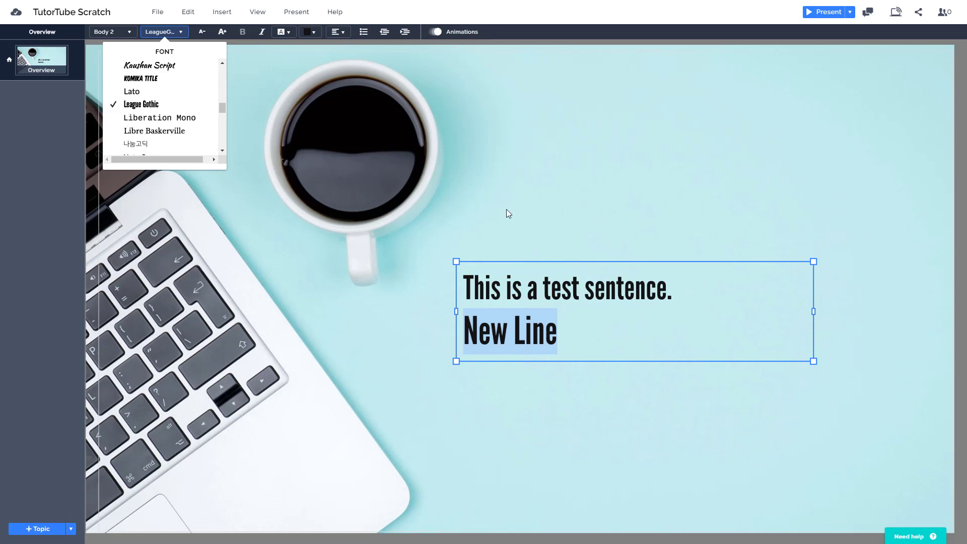
left_click(529, 158)
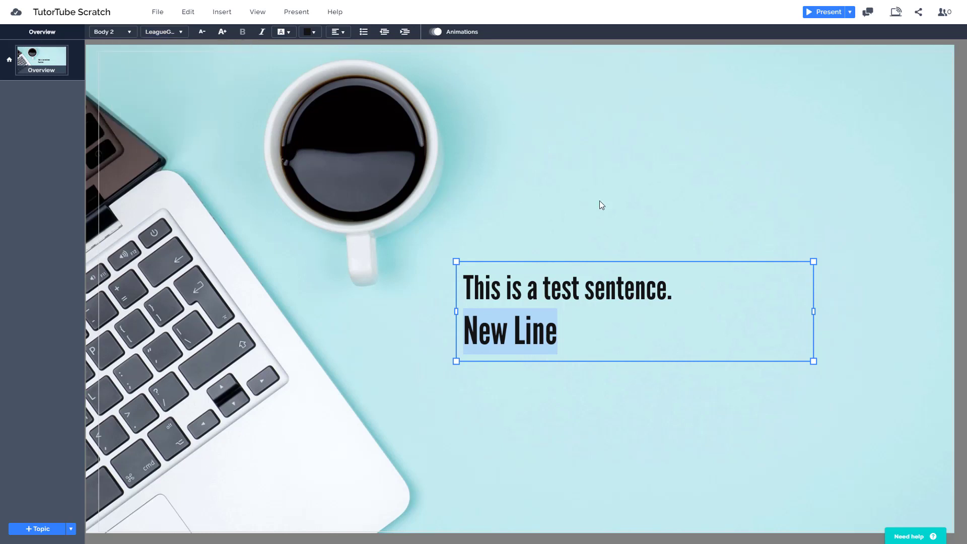
Shrink 'New Line' by four size steps, then enlarge it by two
left_click(200, 32)
left_click(201, 32)
left_click(200, 32)
left_click(200, 32)
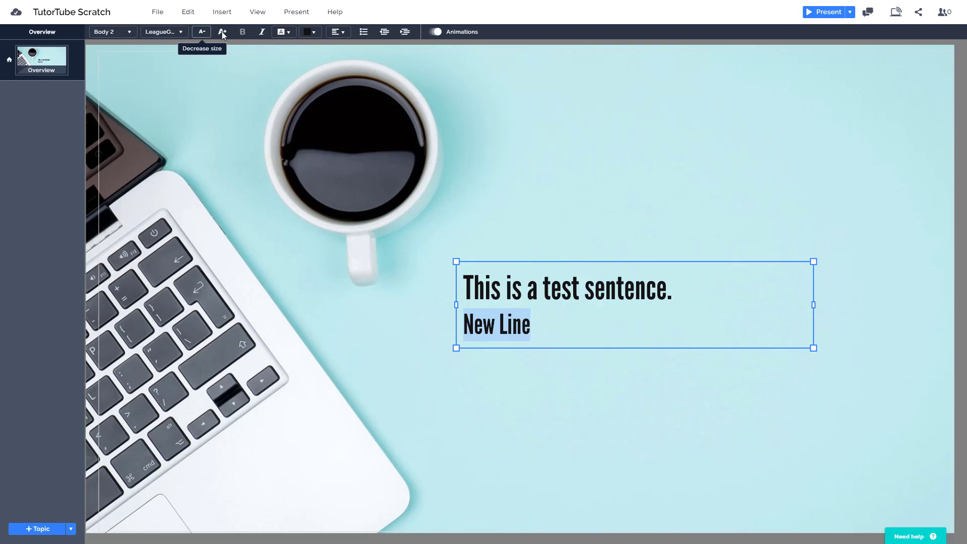
left_click(222, 32)
left_click(222, 32)
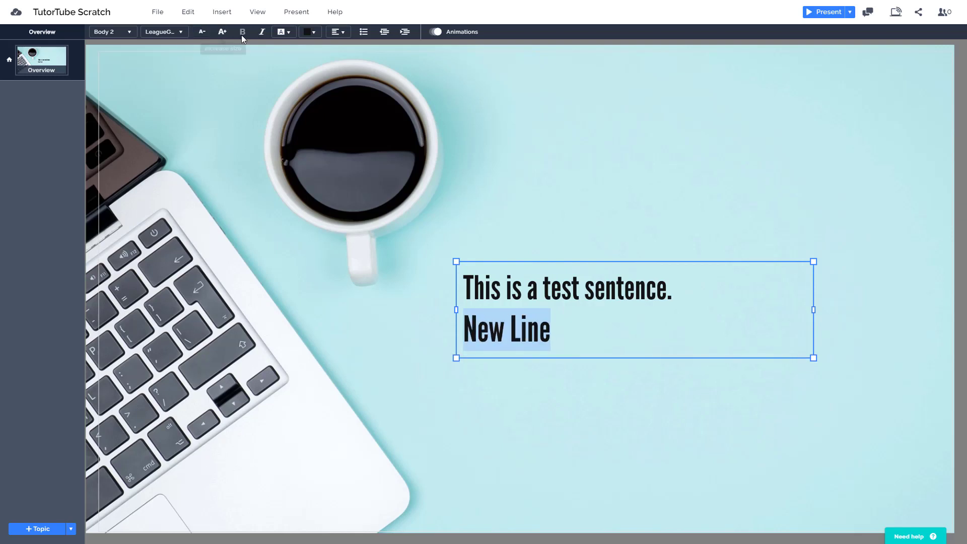
Switch the font back to Raleway and set 'New Line' in bold italic
left_click(180, 32)
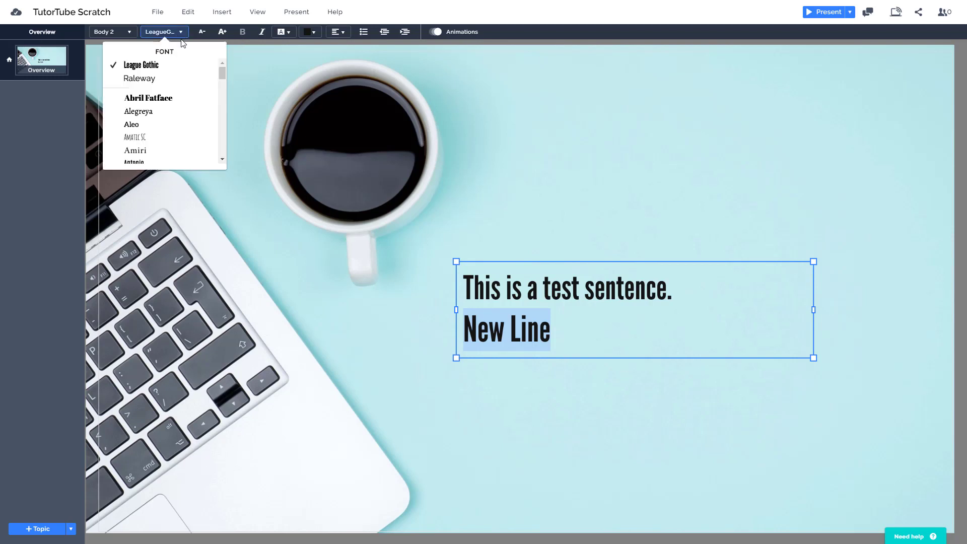
left_click(155, 80)
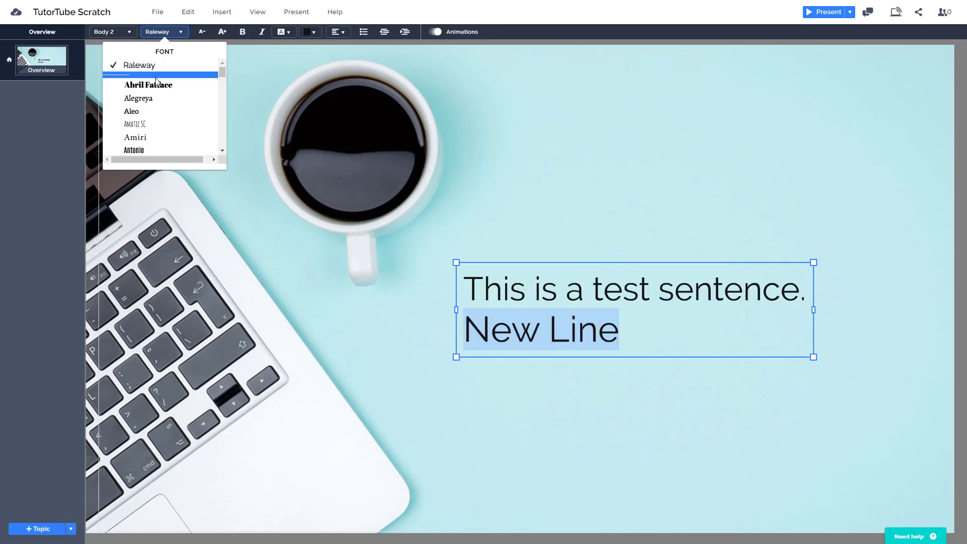
left_click(243, 32)
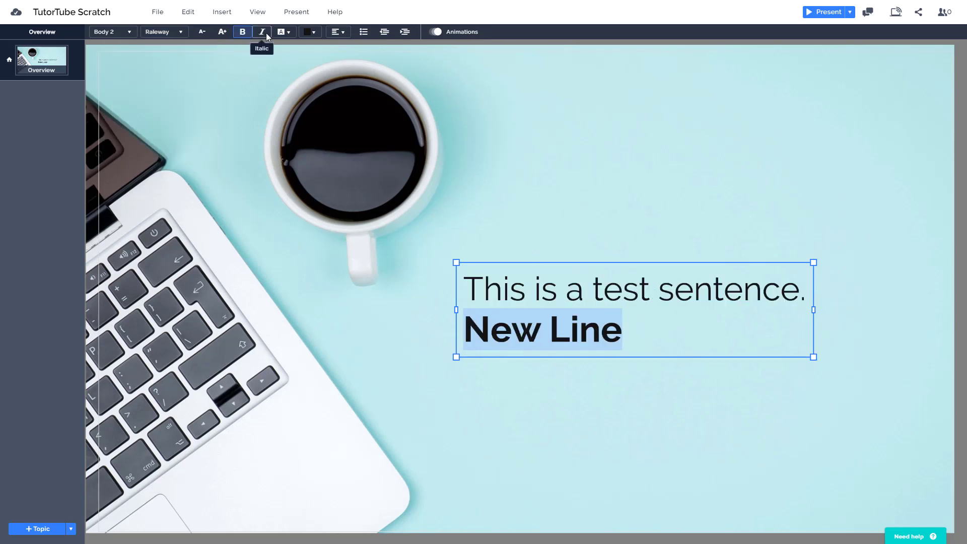
left_click(262, 32)
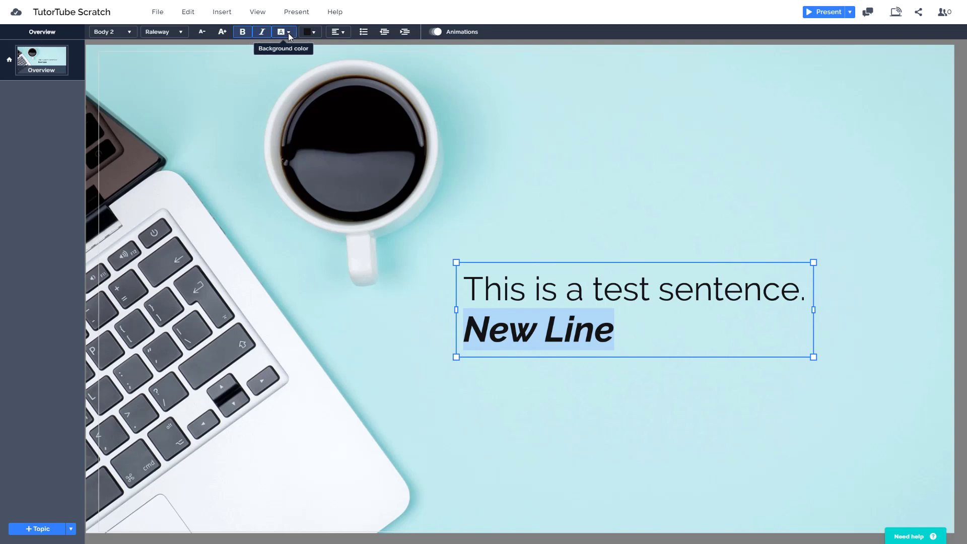
Try a dark blue background, then set the text box background to salmon
left_click(288, 32)
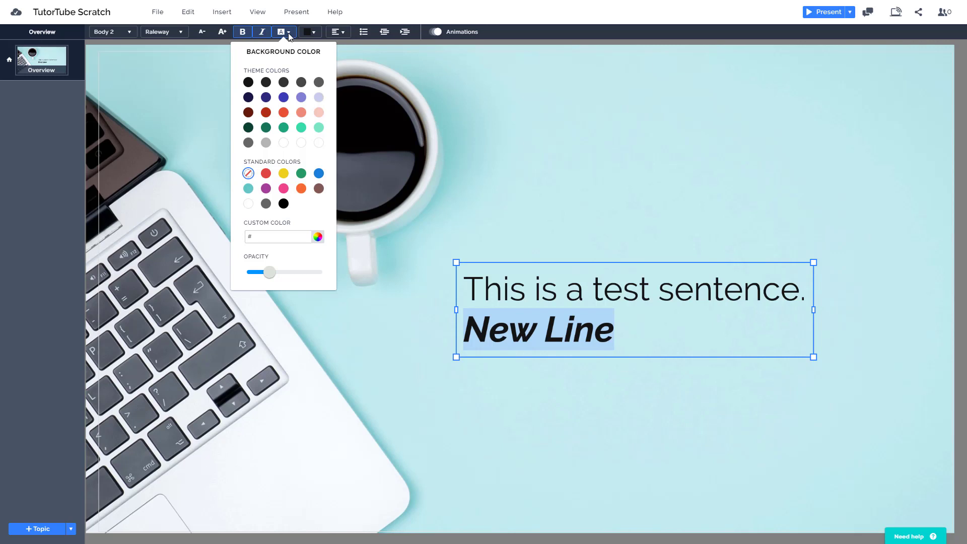
left_click(266, 97)
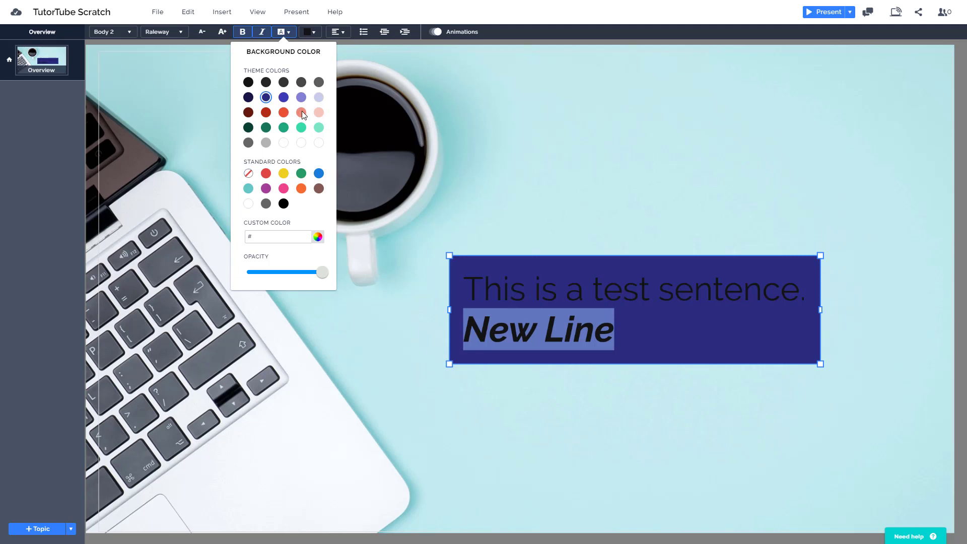
left_click(301, 112)
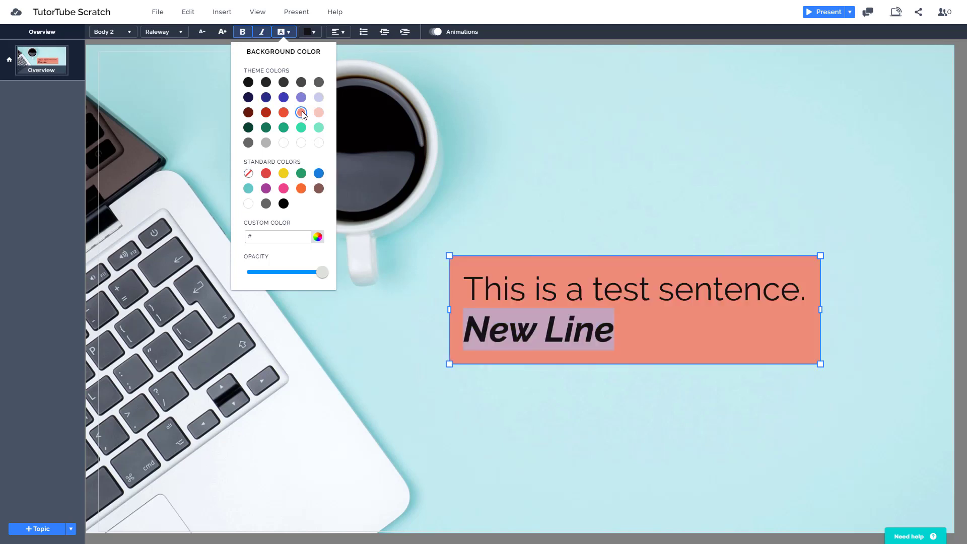
left_click(564, 336)
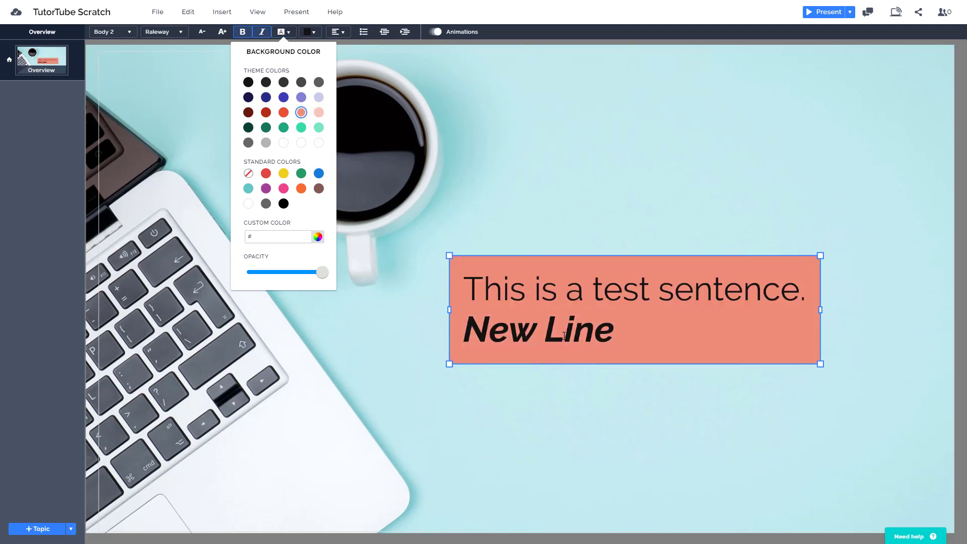
Lower the salmon background to about one-third opacity and move the box over the laptop
left_click(286, 32)
left_click_drag(318, 274, 274, 277)
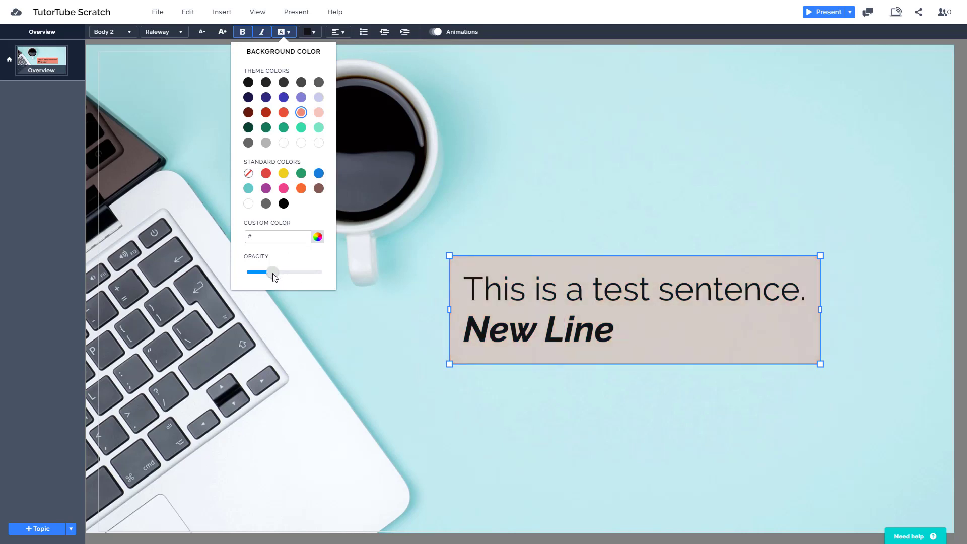
left_click(497, 255)
left_click(296, 308)
left_click_drag(537, 271, 272, 349)
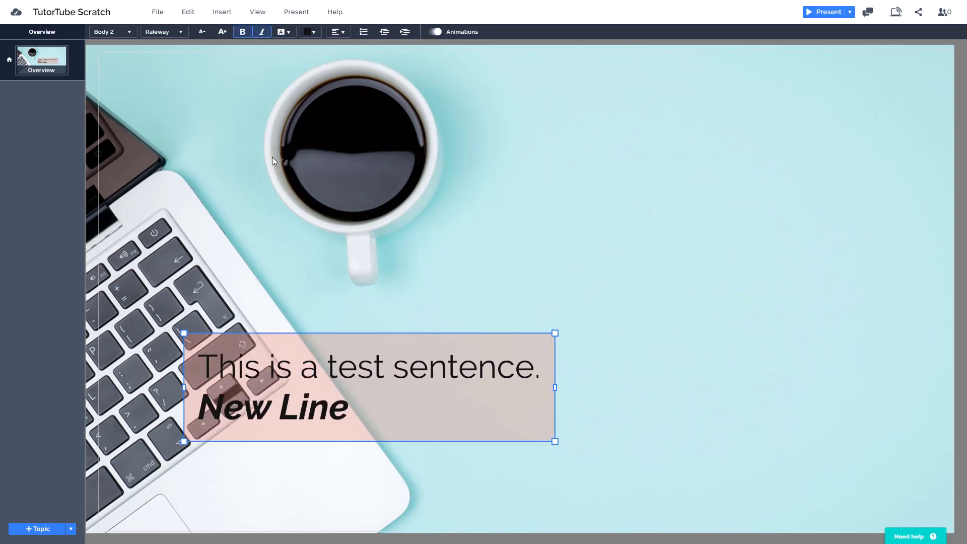
Try yellow, dark red, turquoise and mint green text colours, then settle on white
left_click(288, 32)
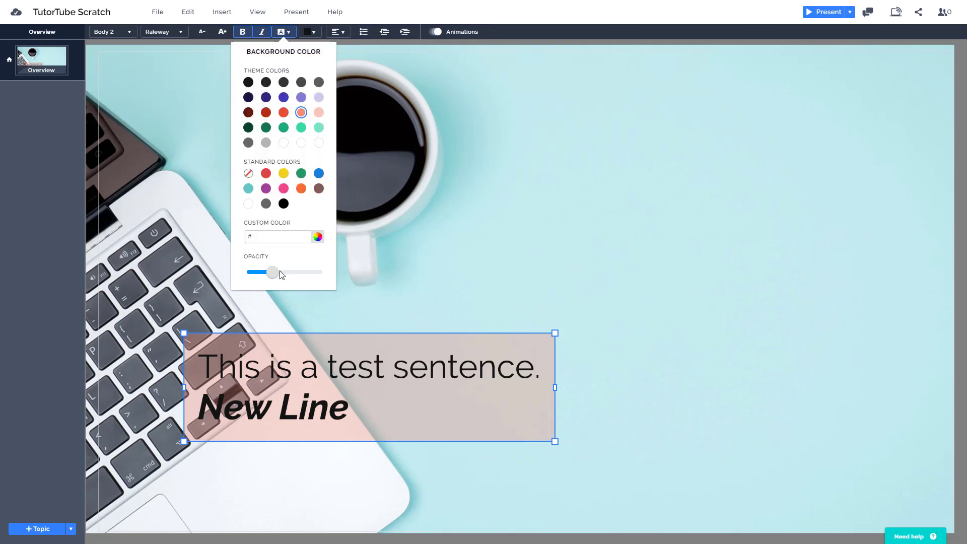
left_click(313, 33)
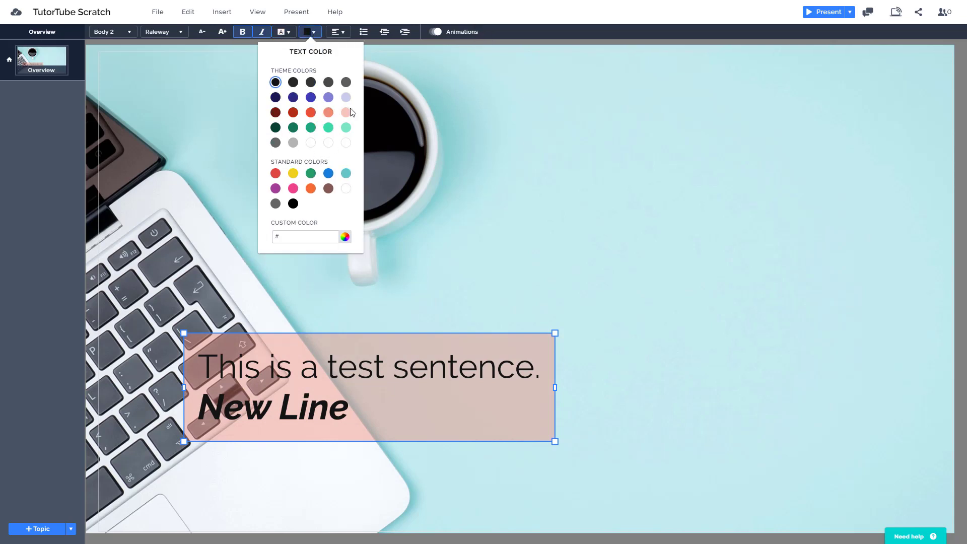
left_click(311, 144)
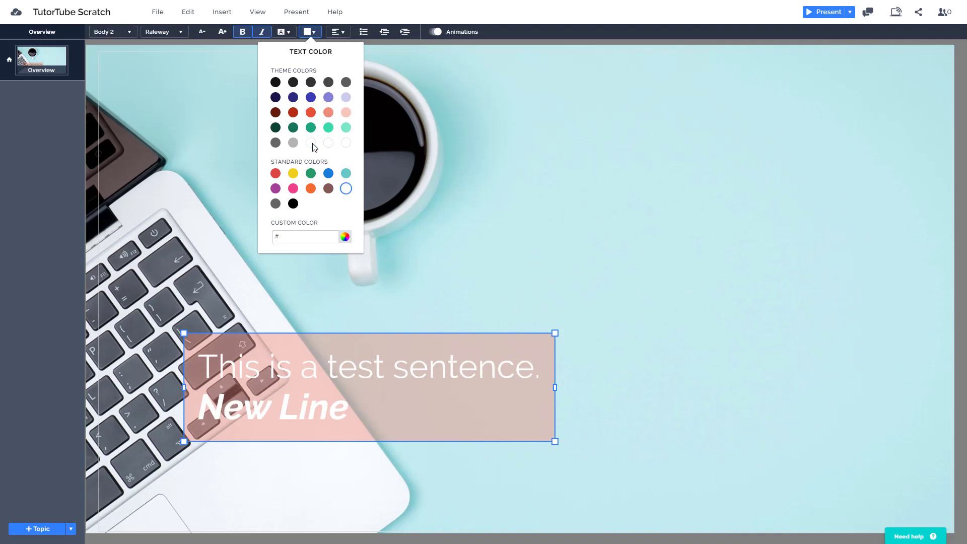
left_click(293, 176)
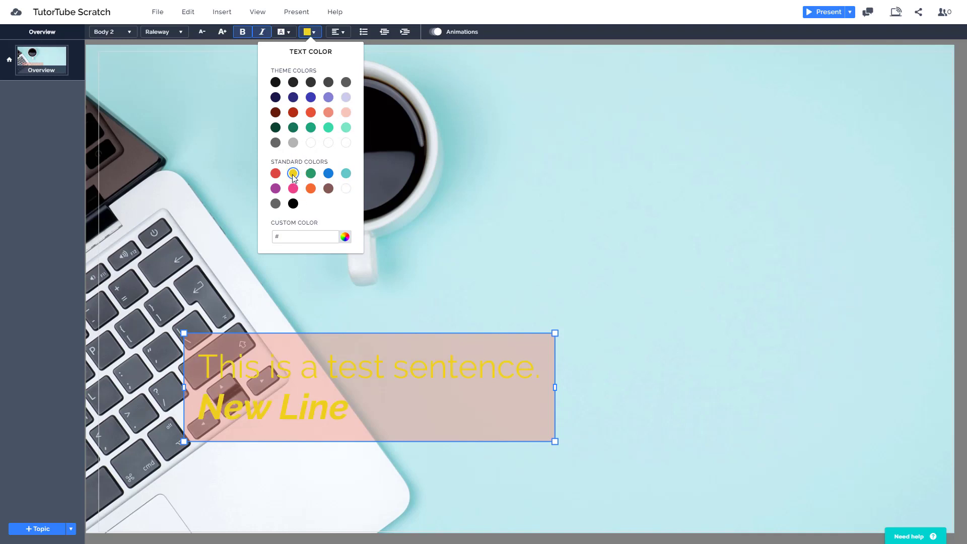
left_click(293, 113)
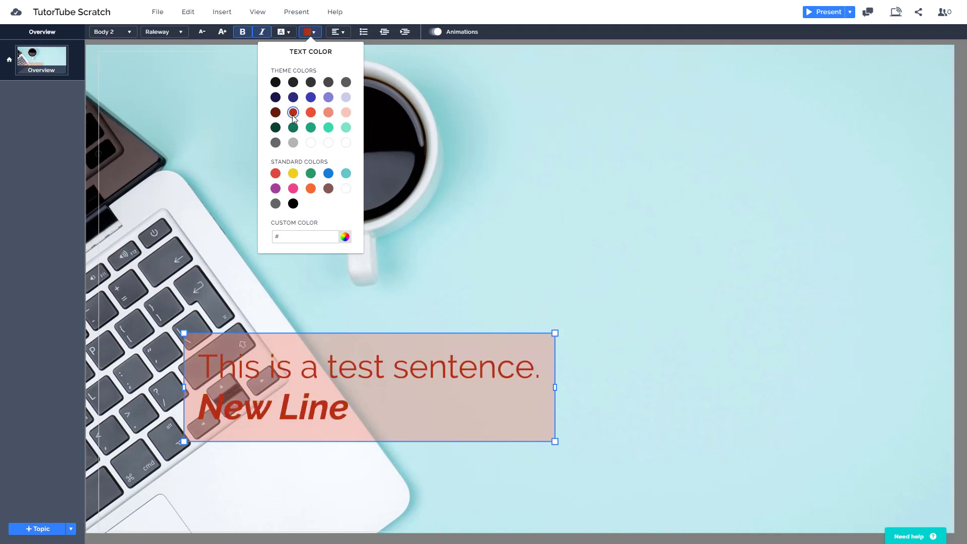
left_click(328, 127)
left_click(346, 128)
left_click(346, 143)
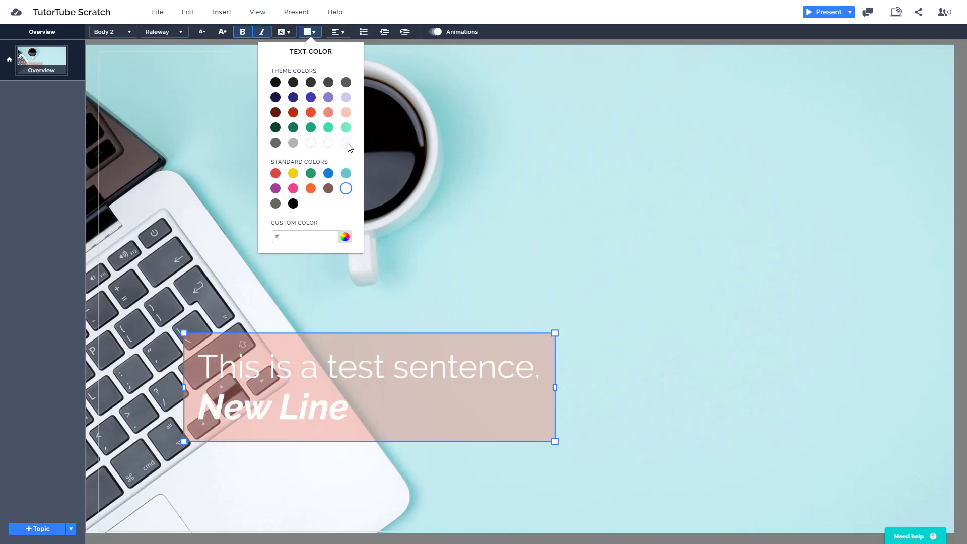
Try centre and right alignment on the text, ending on Justify
left_click(341, 35)
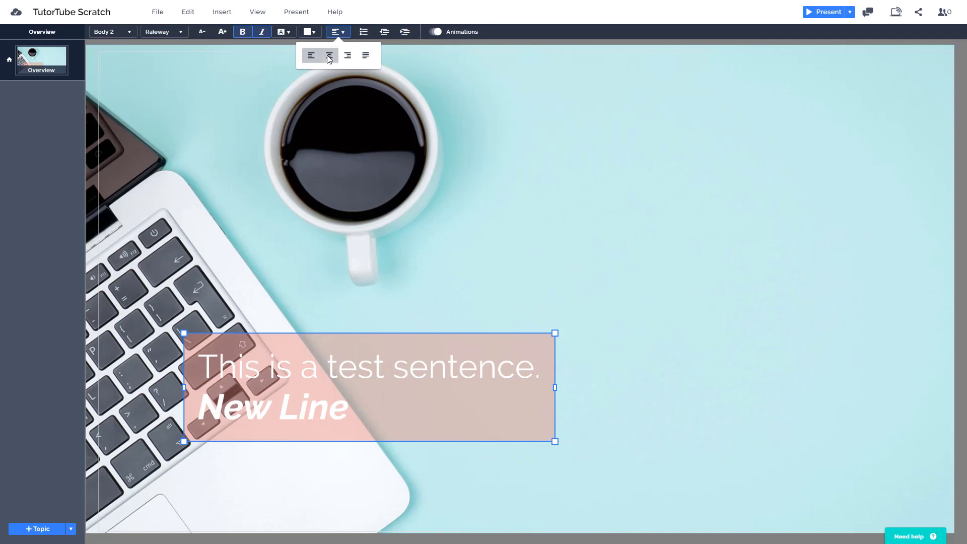
left_click(329, 57)
left_click(352, 57)
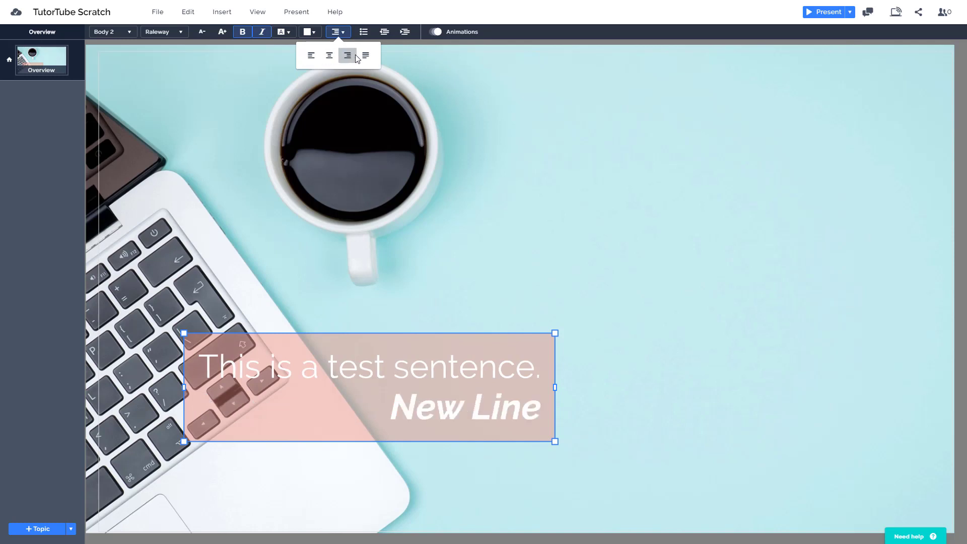
left_click(366, 57)
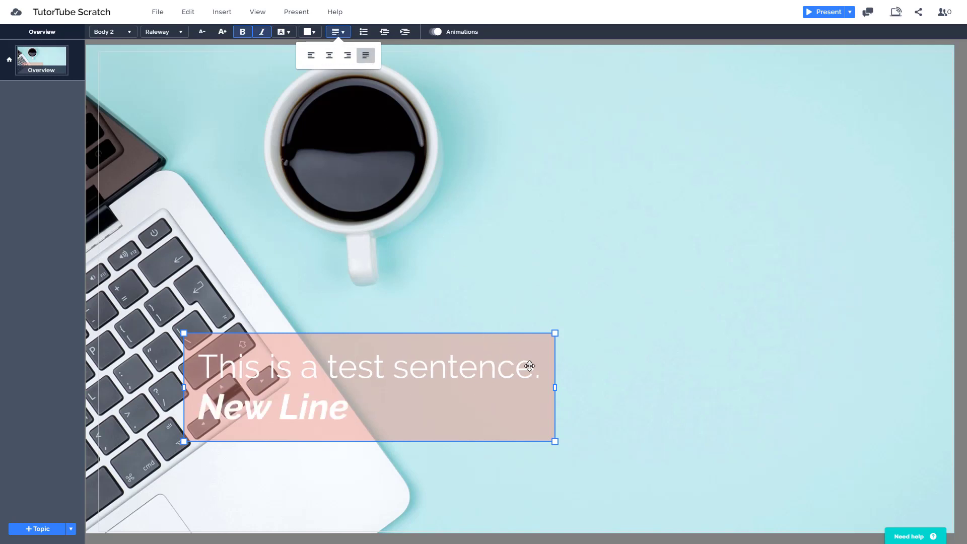
Move the box toward the centre and replace its text with 'Justify this sentence. This is an example text.'
left_click_drag(495, 339, 640, 224)
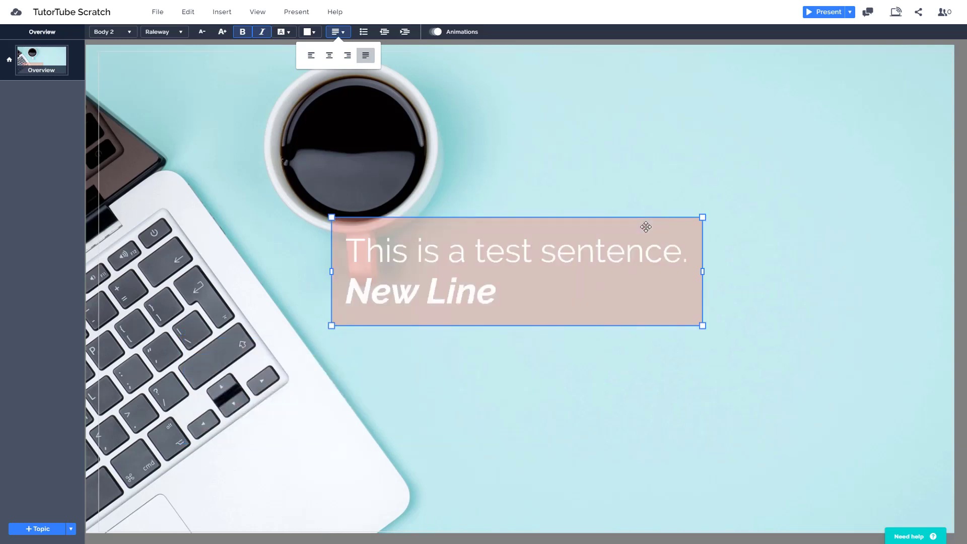
triple_click(488, 293)
key("ctrl+a")
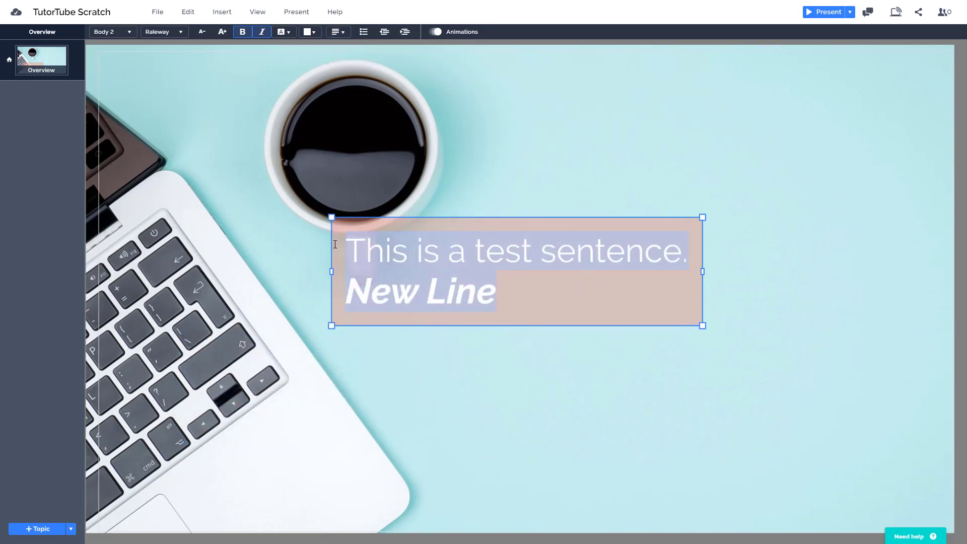
type("Just")
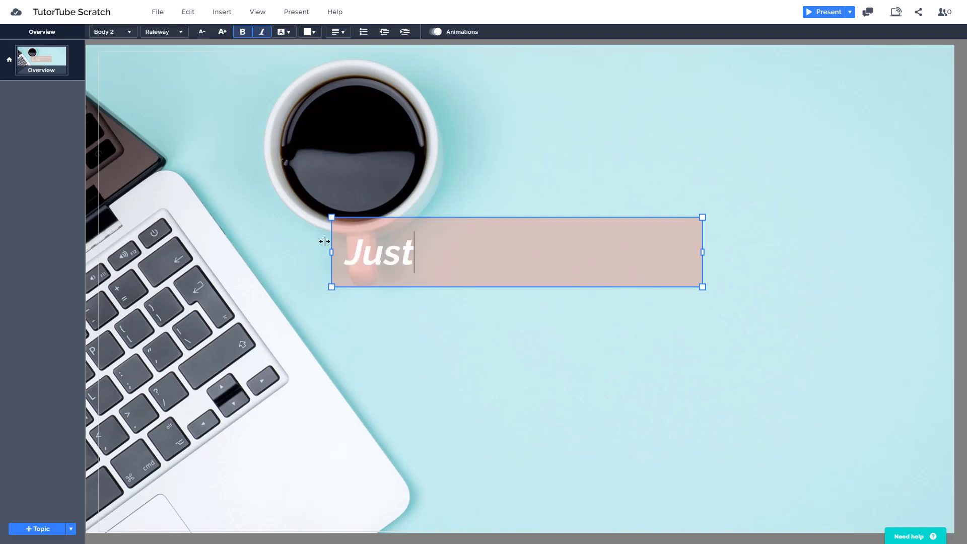
type("ify this sentence")
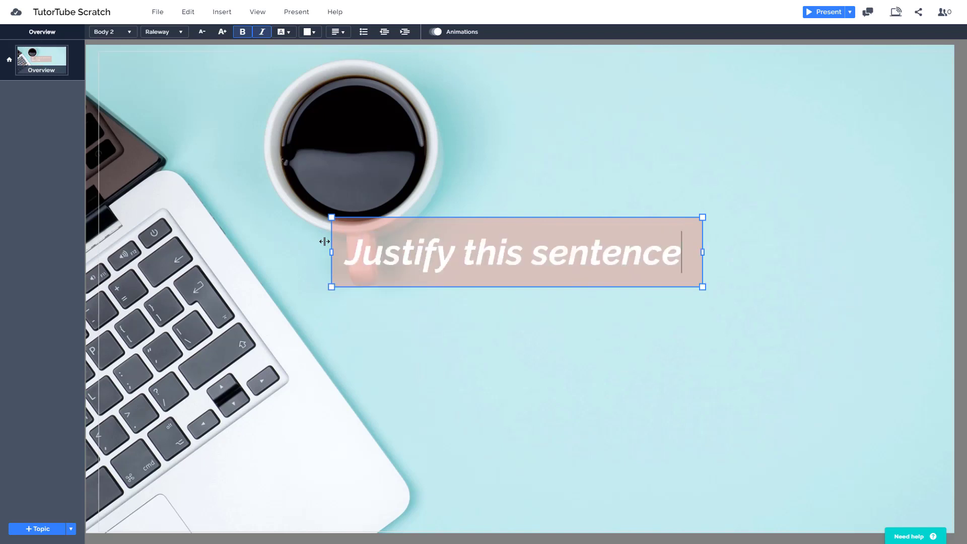
type(". This")
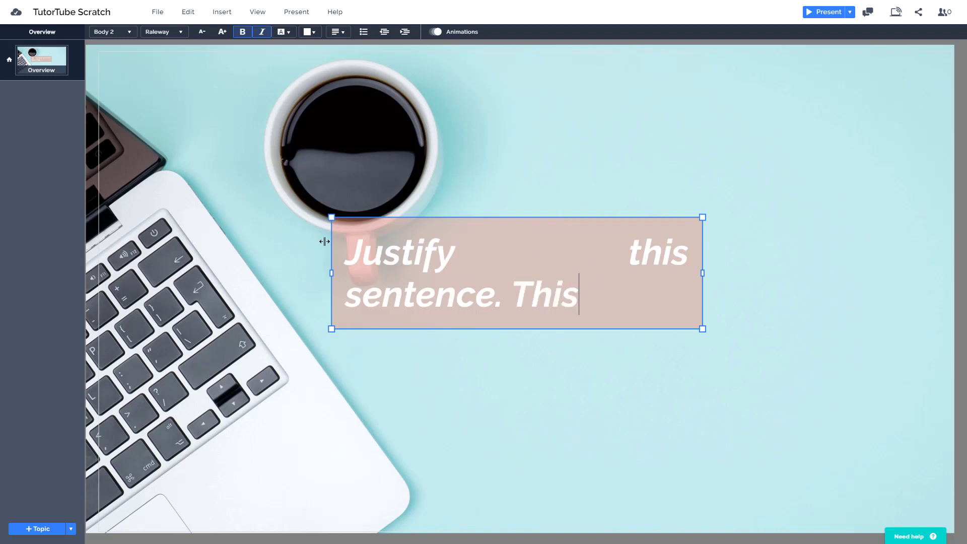
type(" is an example text.")
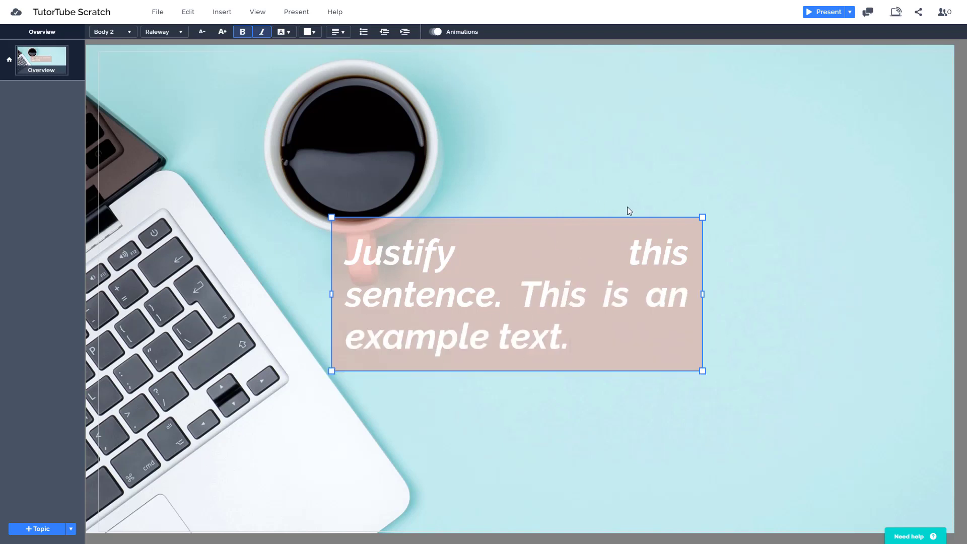
Widen the box slightly, compare left alignment, and re-apply Justify
left_click_drag(702, 295, 726, 294)
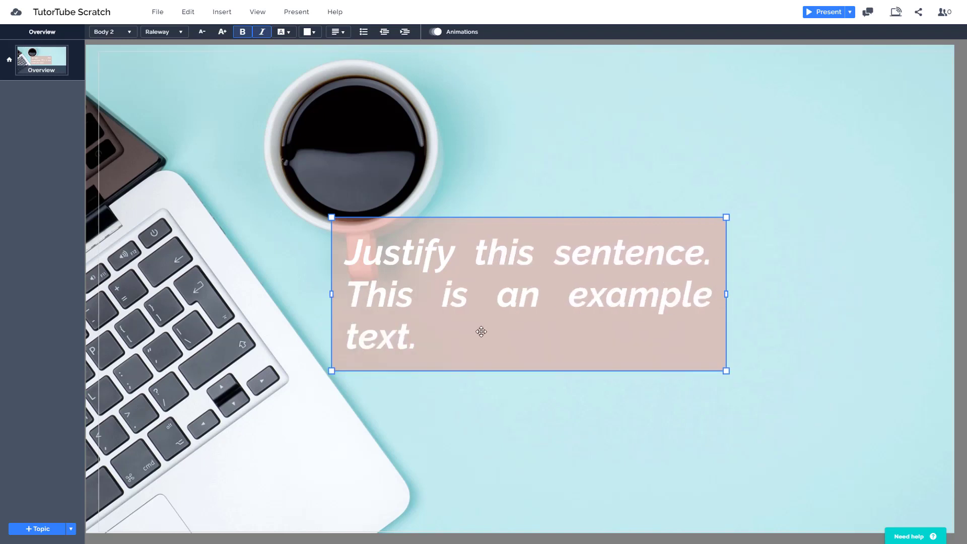
left_click(335, 31)
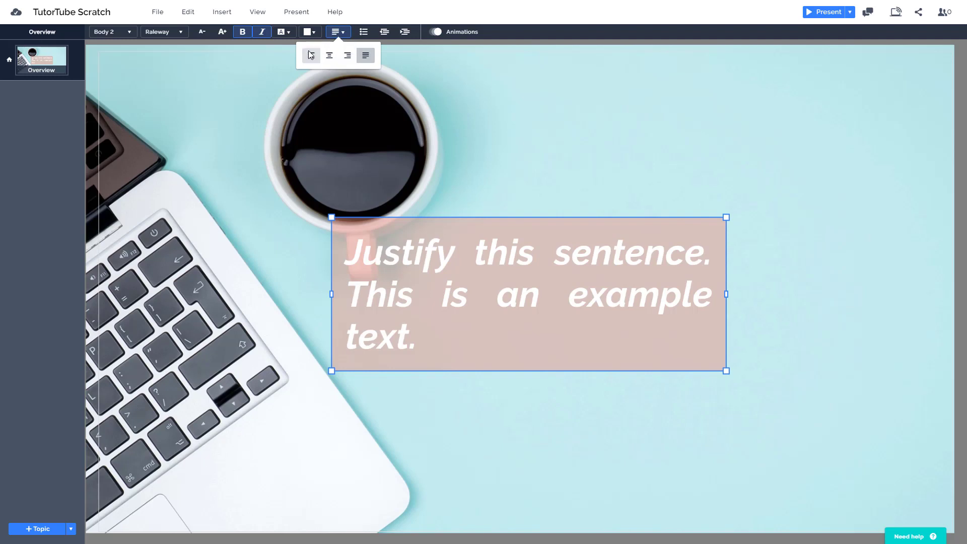
left_click(311, 54)
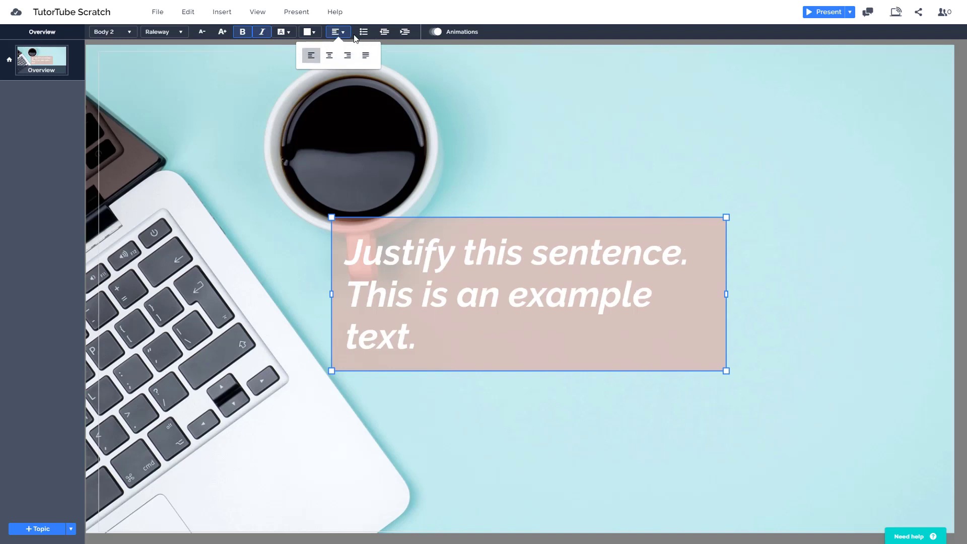
left_click(366, 55)
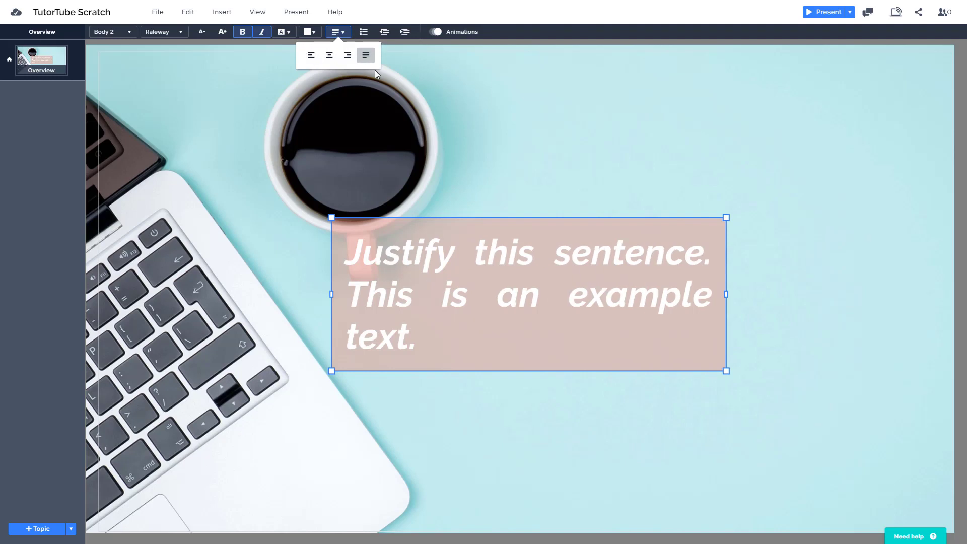
left_click(364, 32)
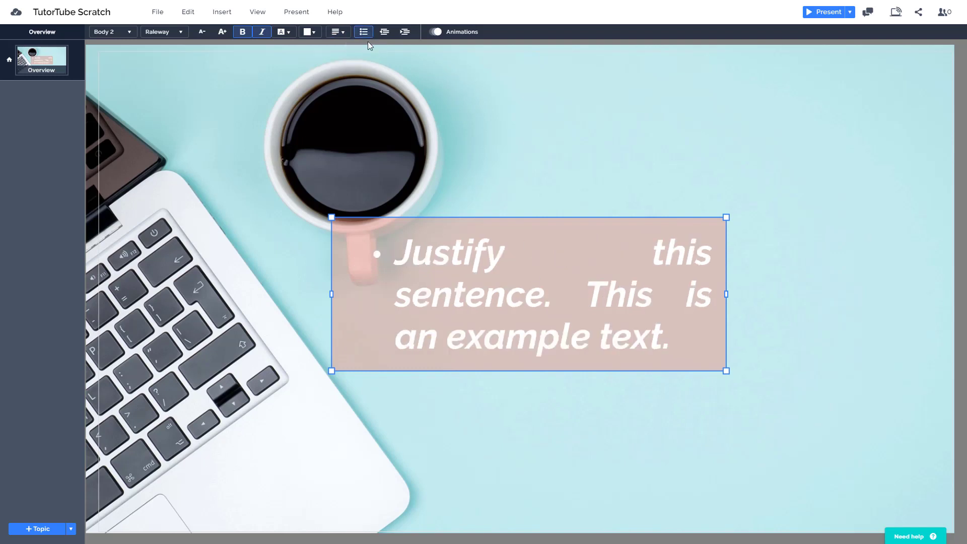
left_click(384, 33)
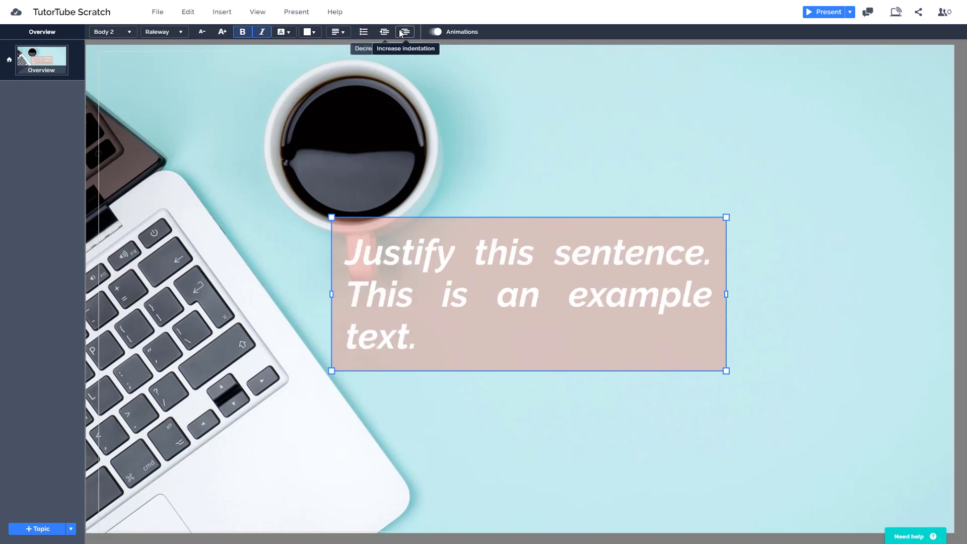
left_click(404, 31)
left_click(404, 32)
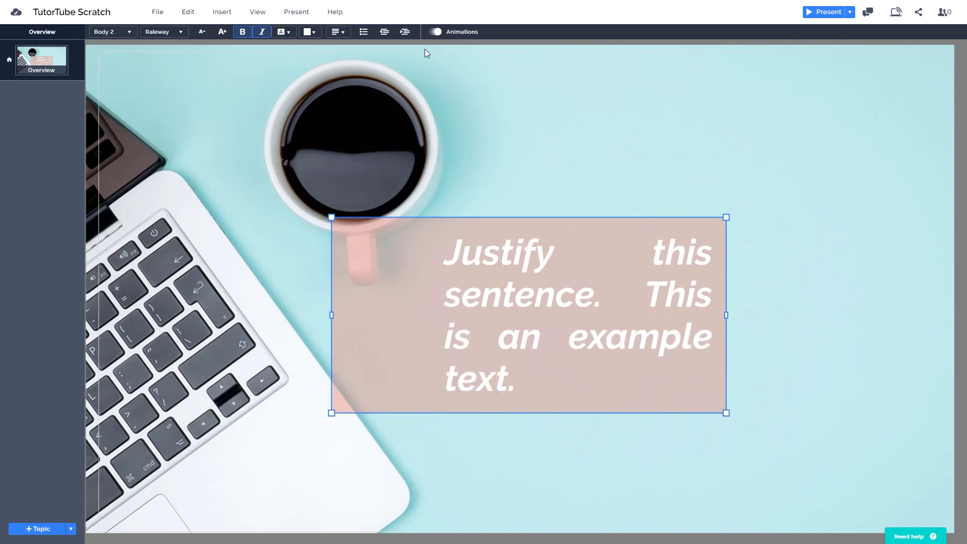
left_click(384, 33)
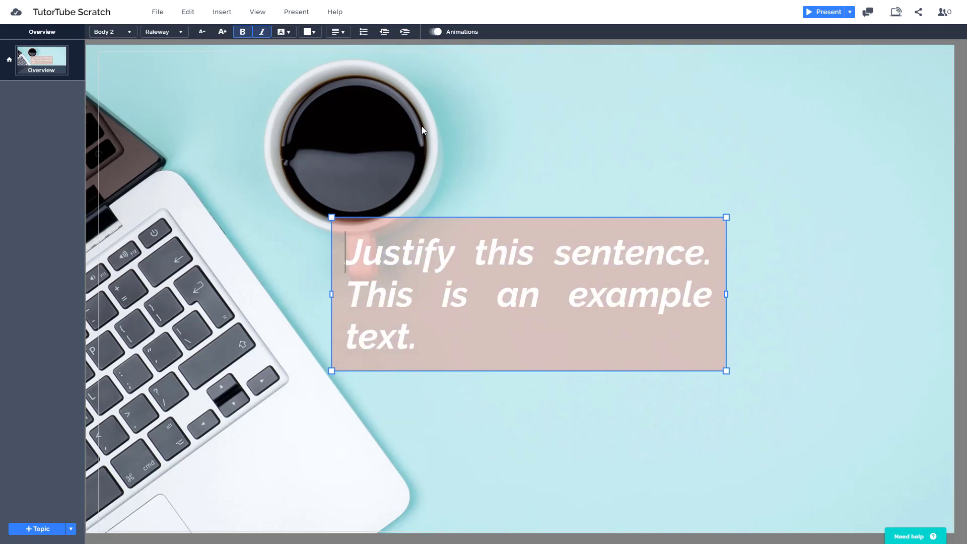
left_click(405, 32)
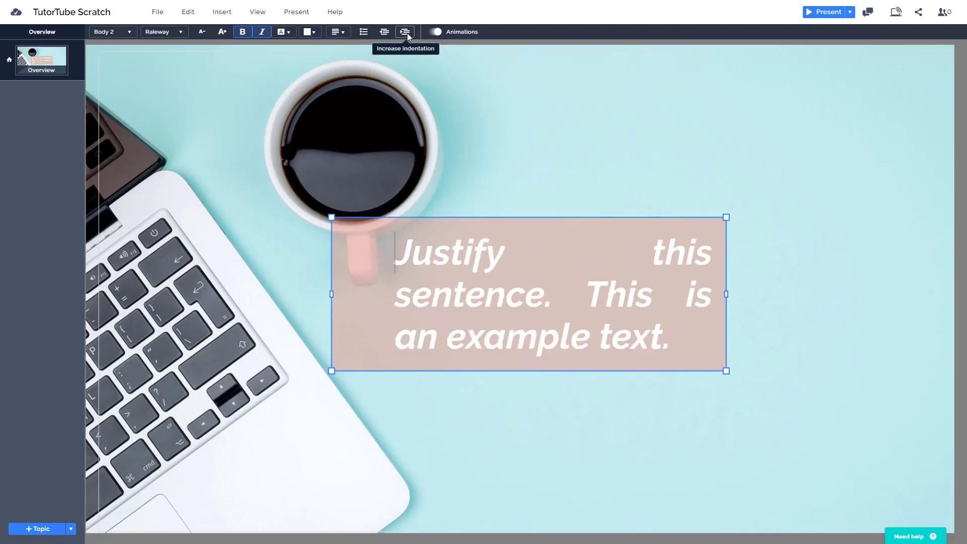
left_click(385, 31)
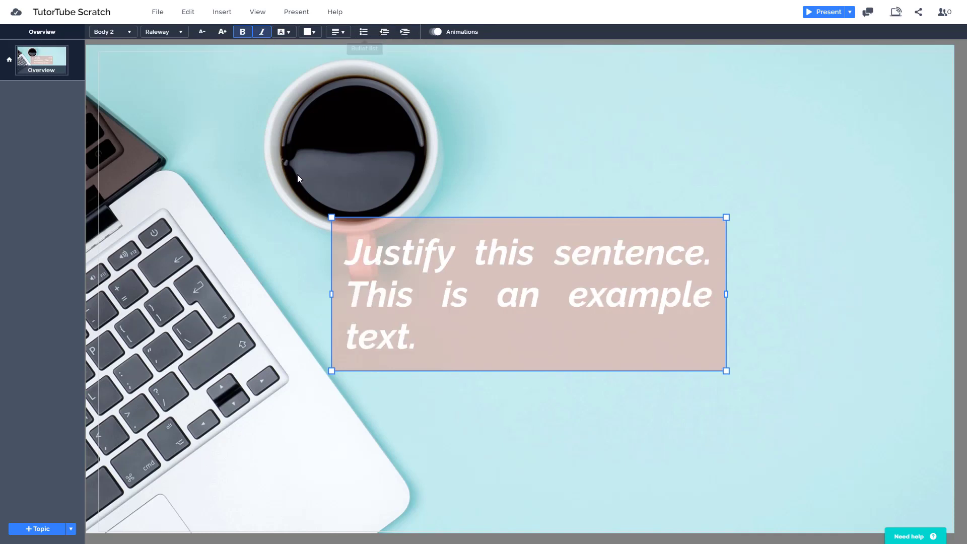